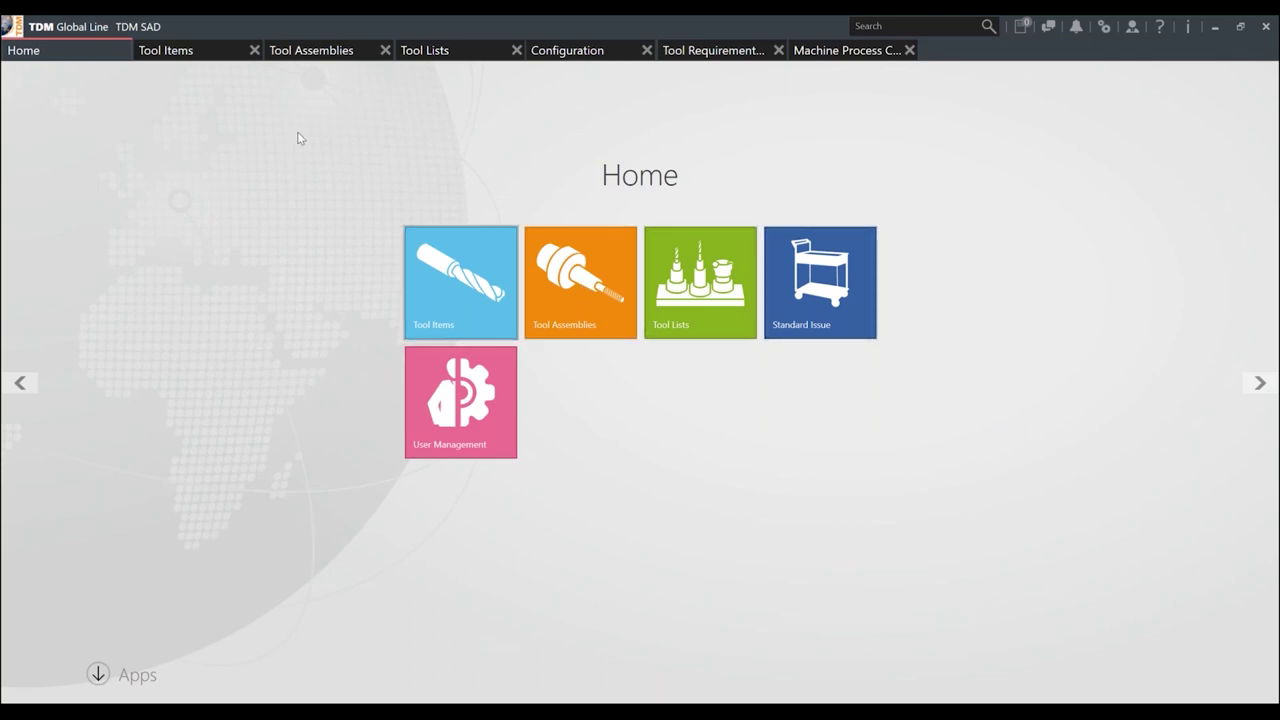
Browse Tool Items and toggle the M_01 Technology Class filter off and back on.
click(190, 51)
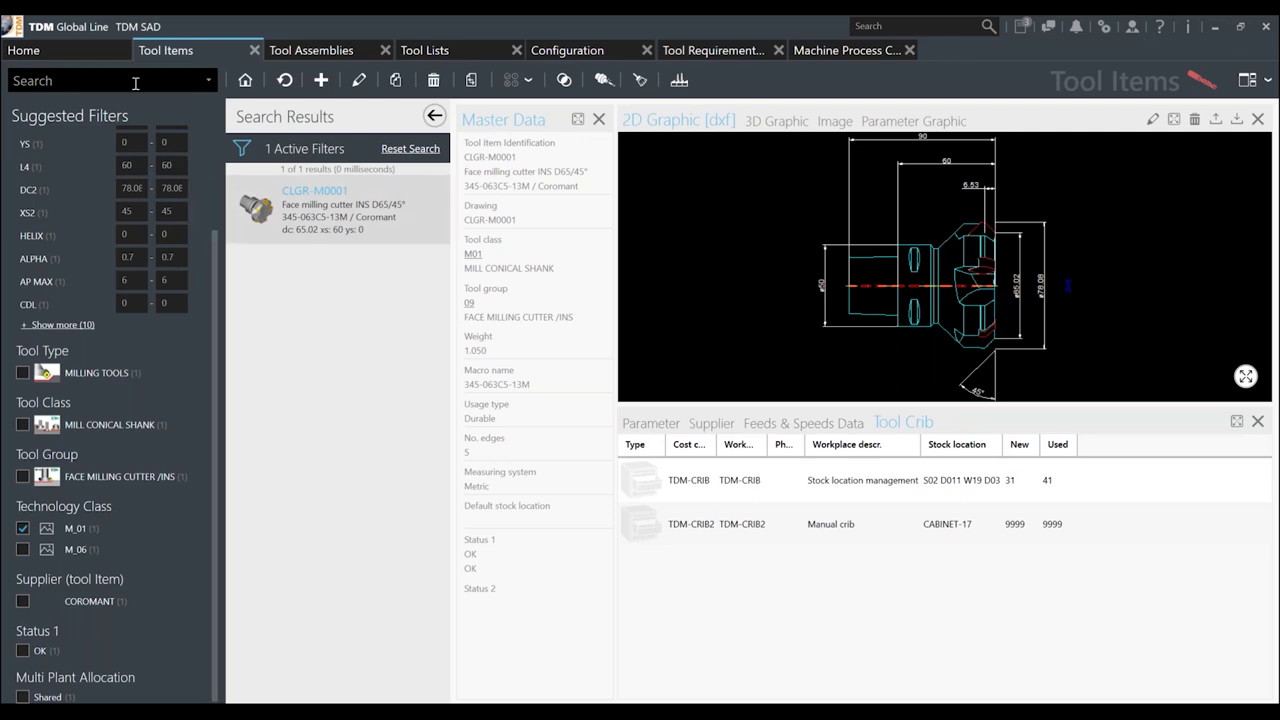
scroll(133, 170, up, 4)
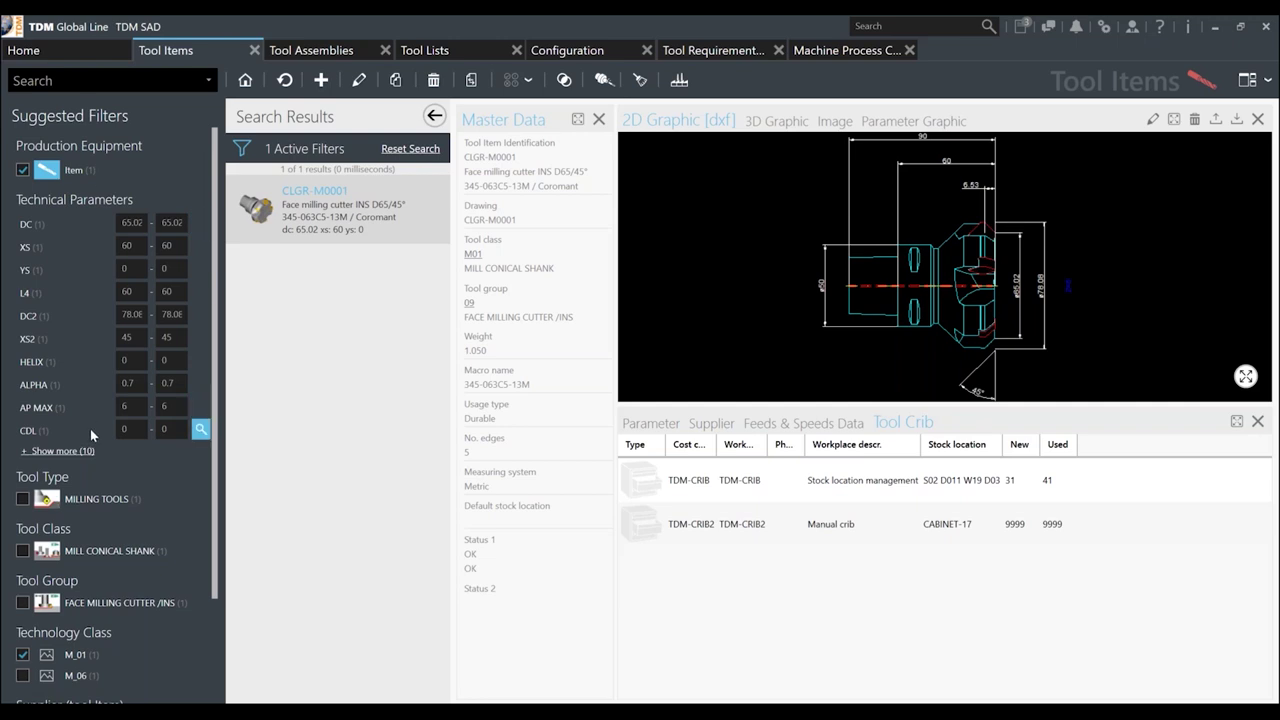
scroll(90, 429, down, 4)
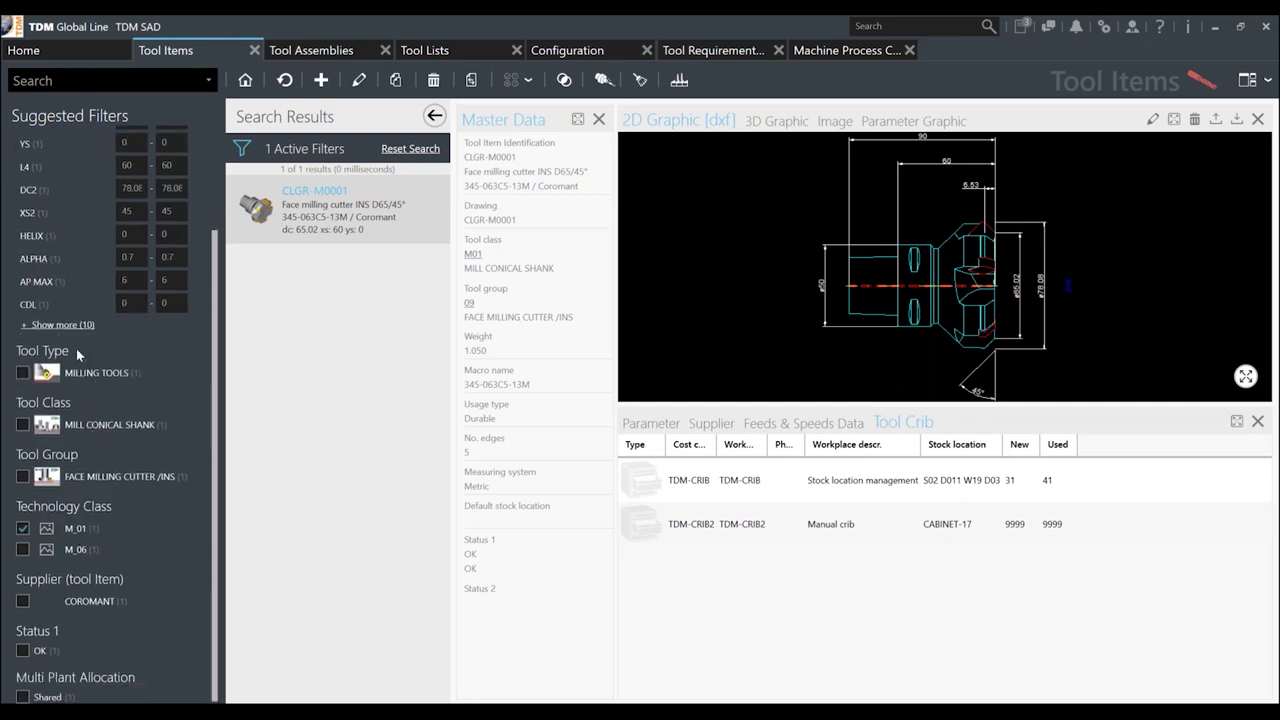
click(22, 529)
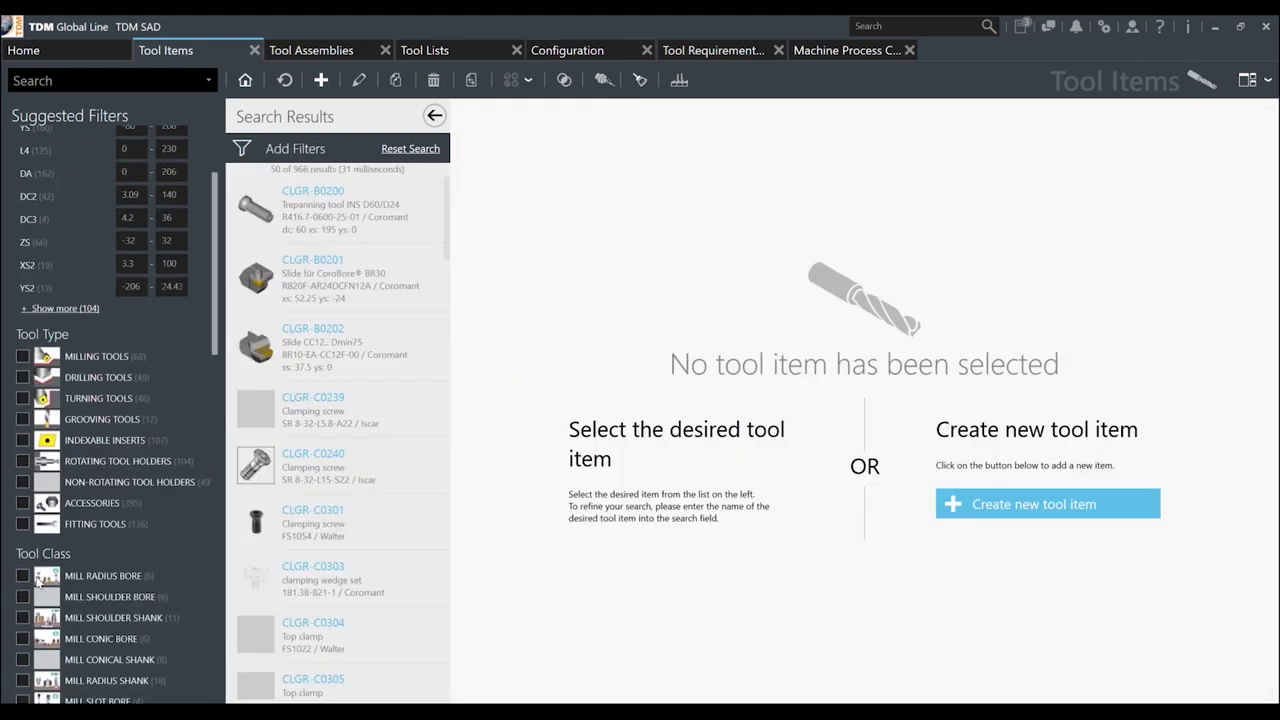
scroll(25, 545, down, 10)
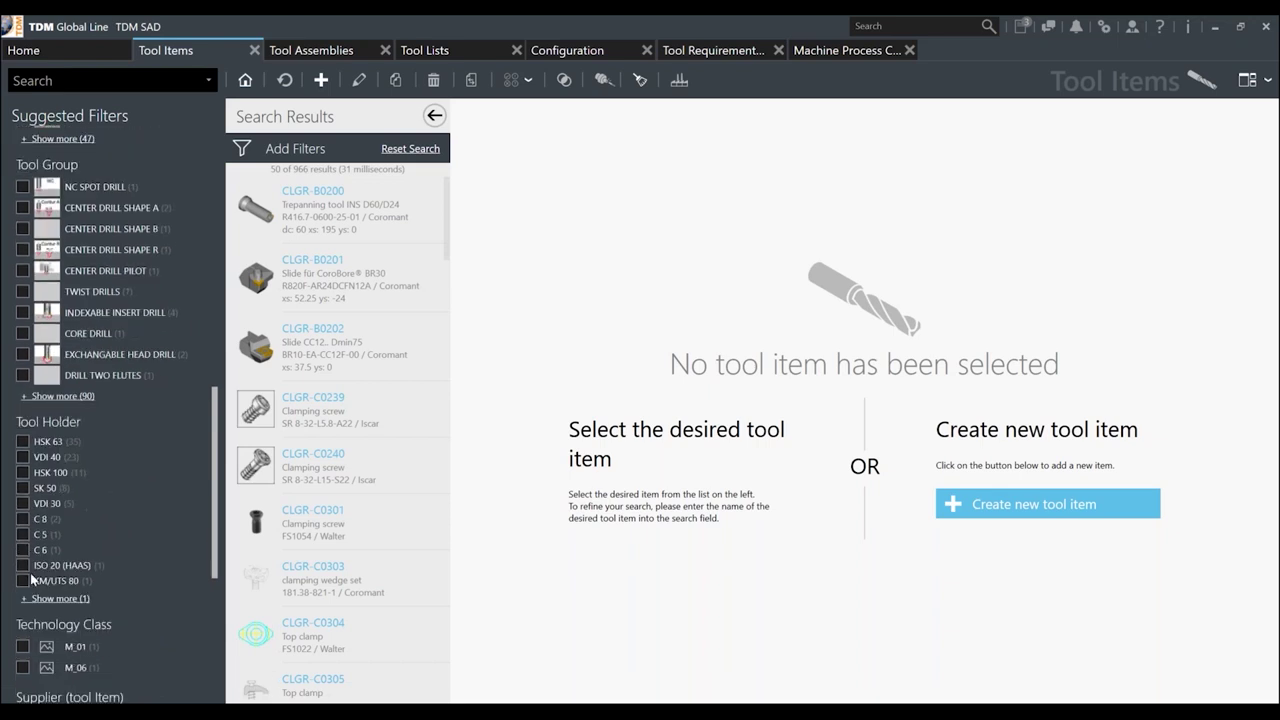
click(22, 538)
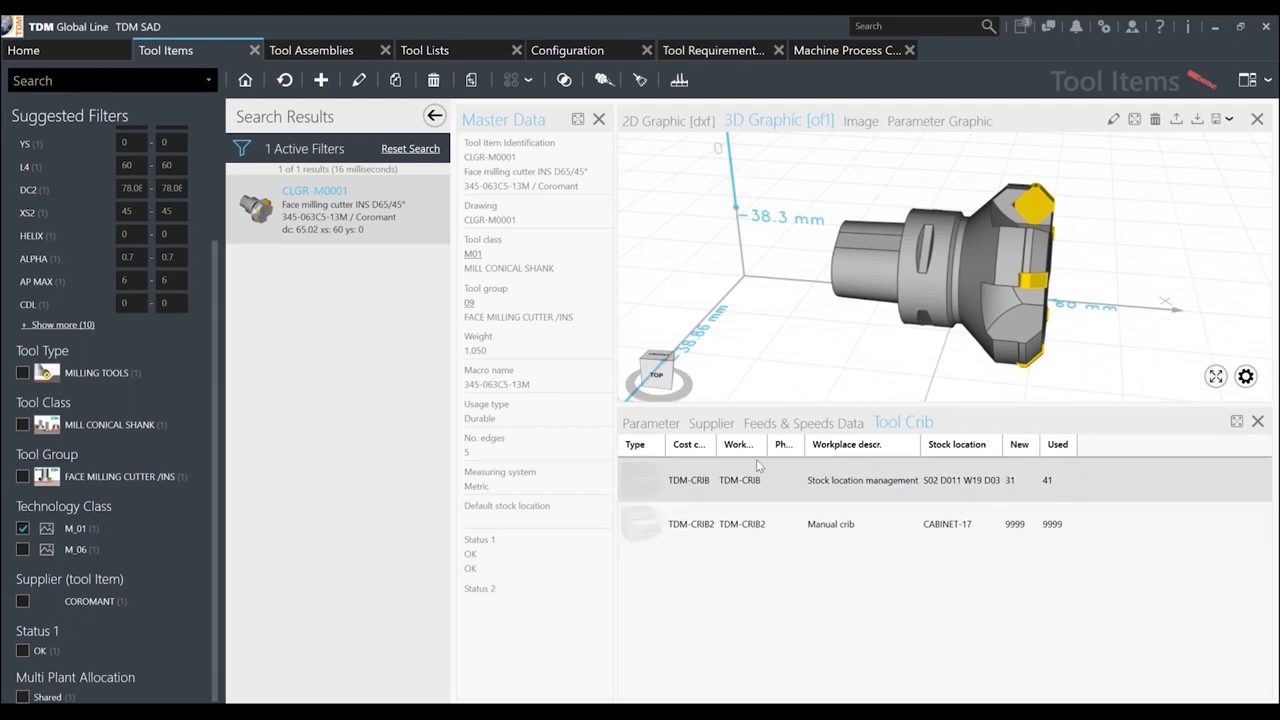
Review CLGR-M0001's feeds and speeds and supplier details, then show its proofs of use.
click(830, 424)
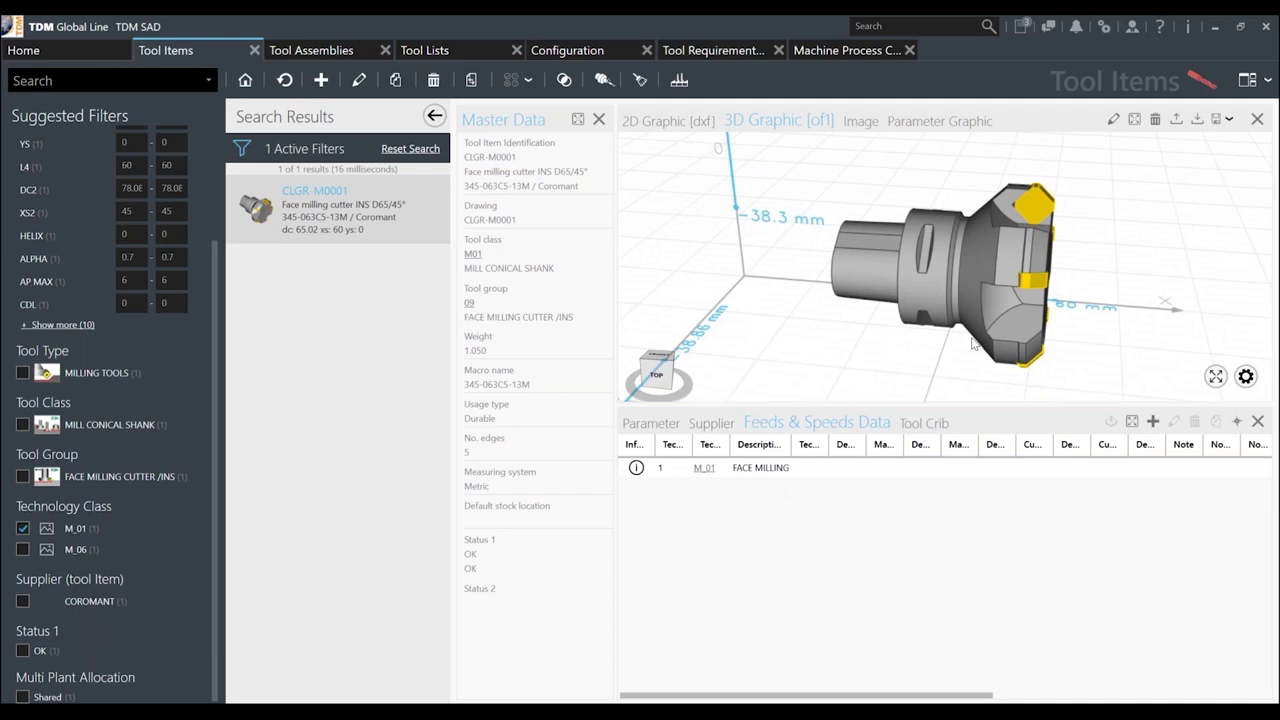
click(695, 426)
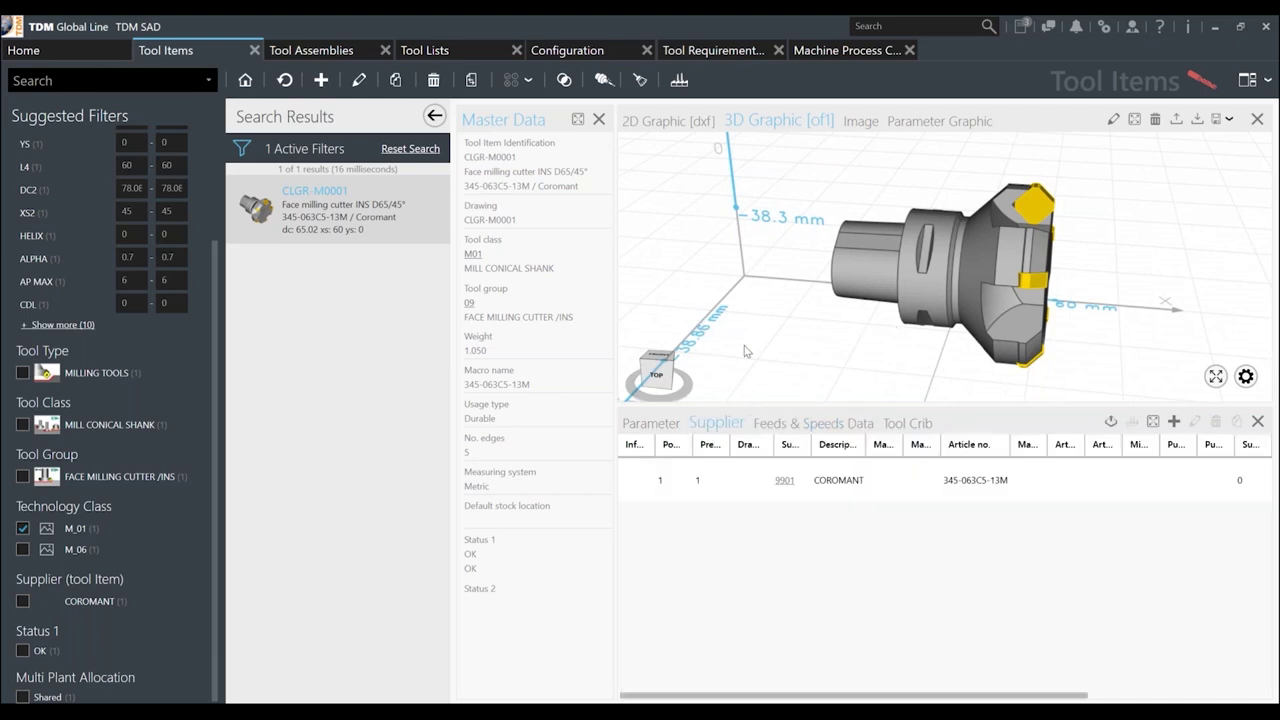
click(565, 80)
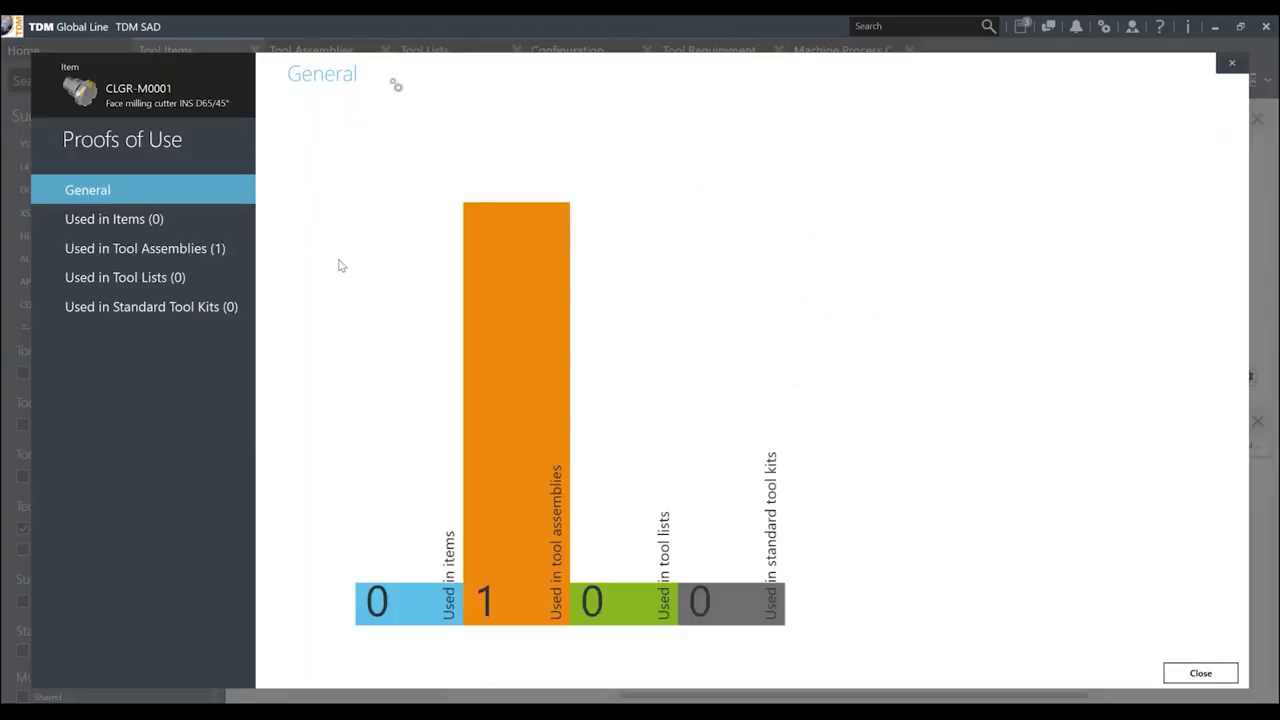
List the tool assemblies using CLGR-M0001 and open CLGR-M0030-MILLFACE.
click(187, 258)
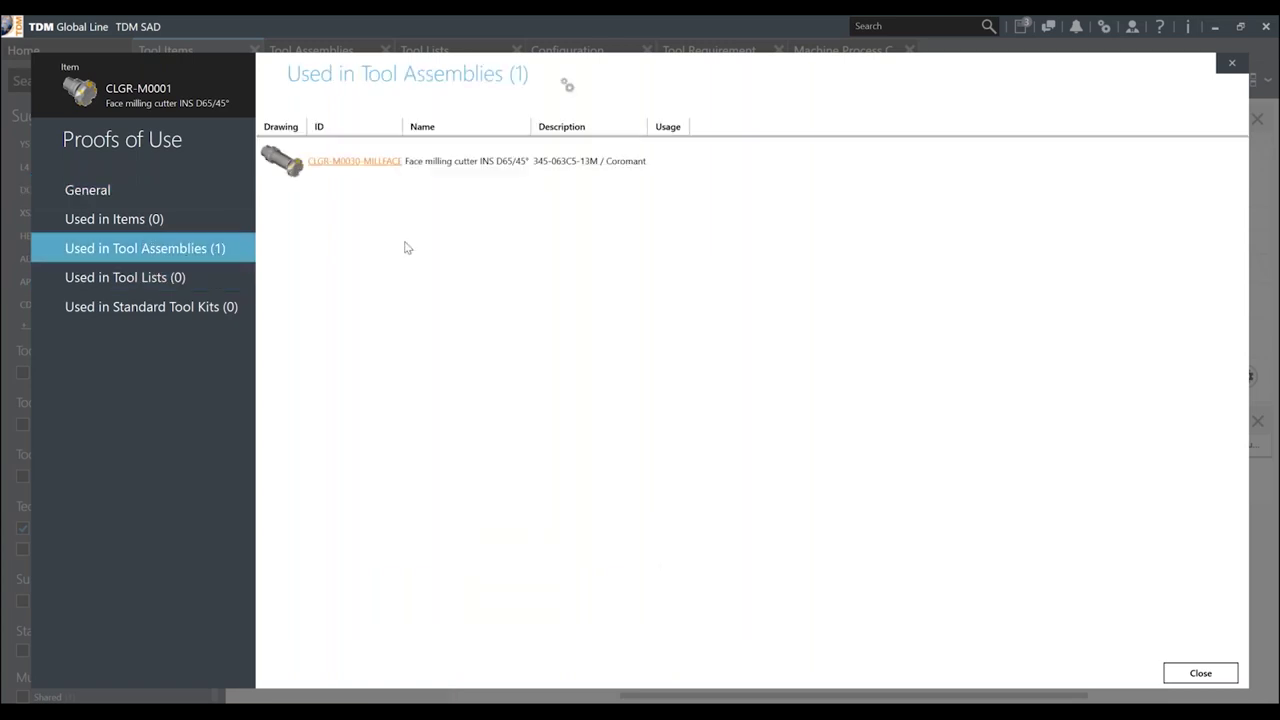
click(383, 162)
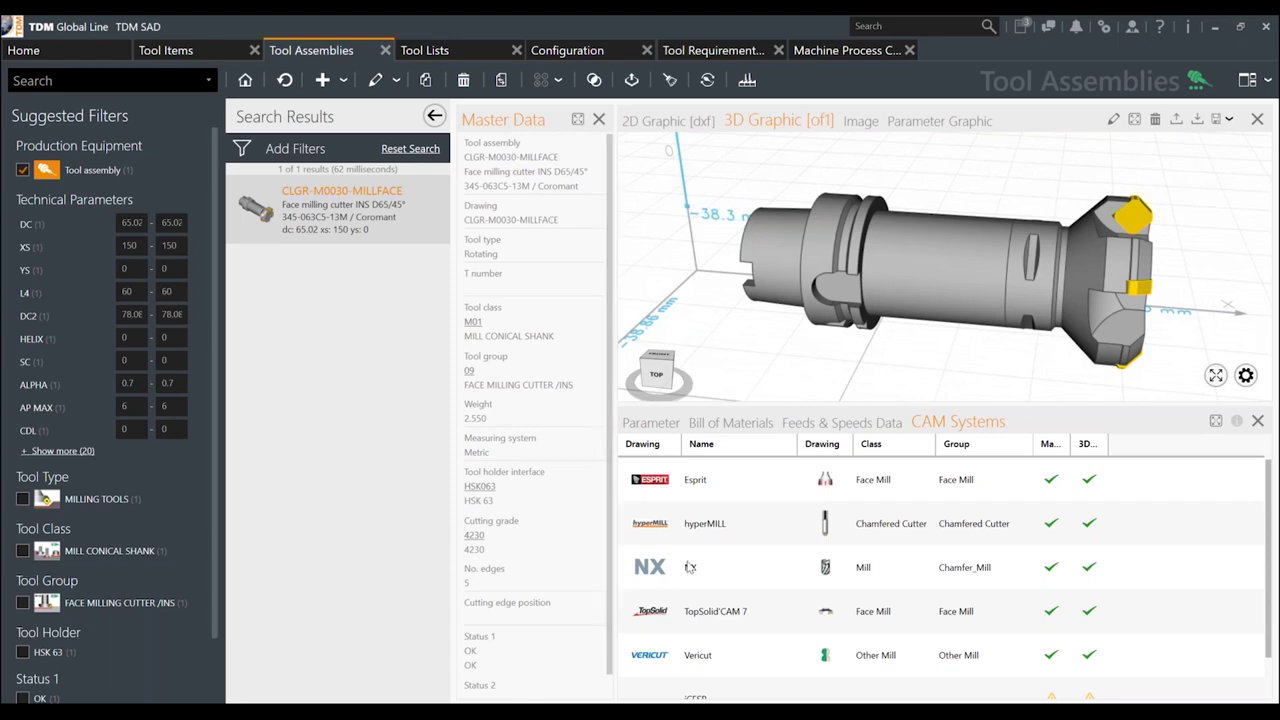
click(658, 424)
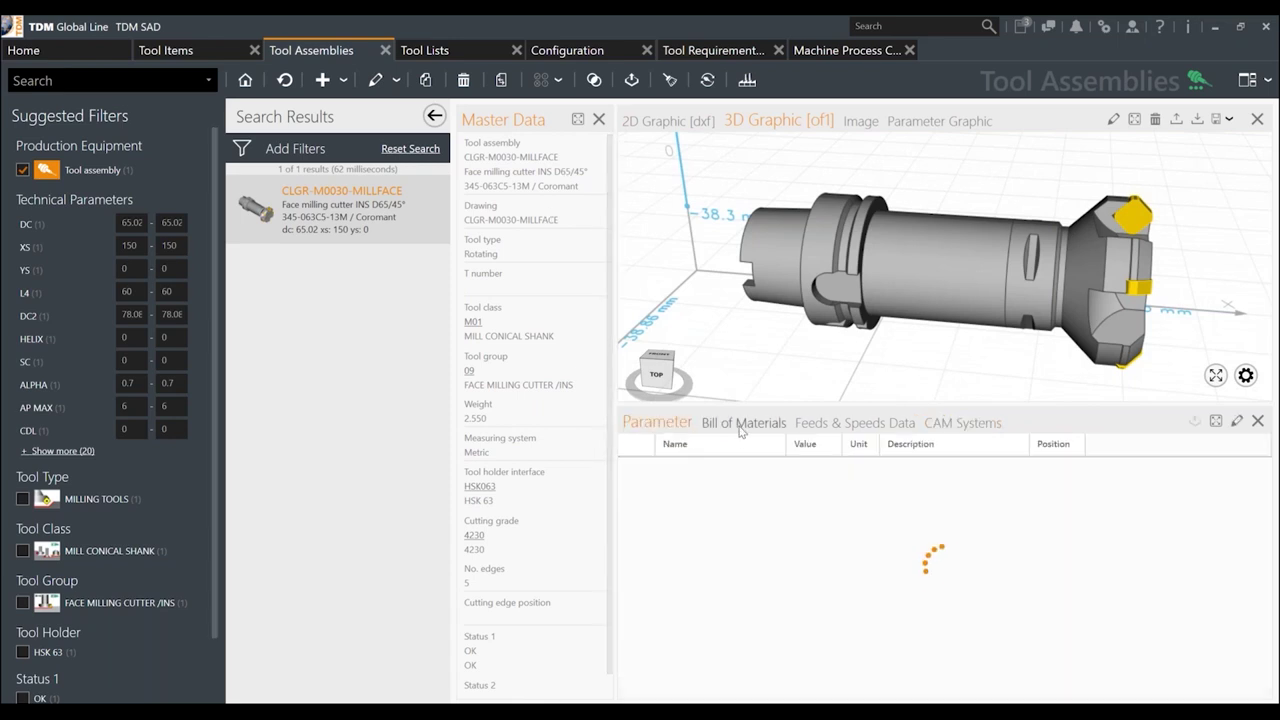
click(741, 428)
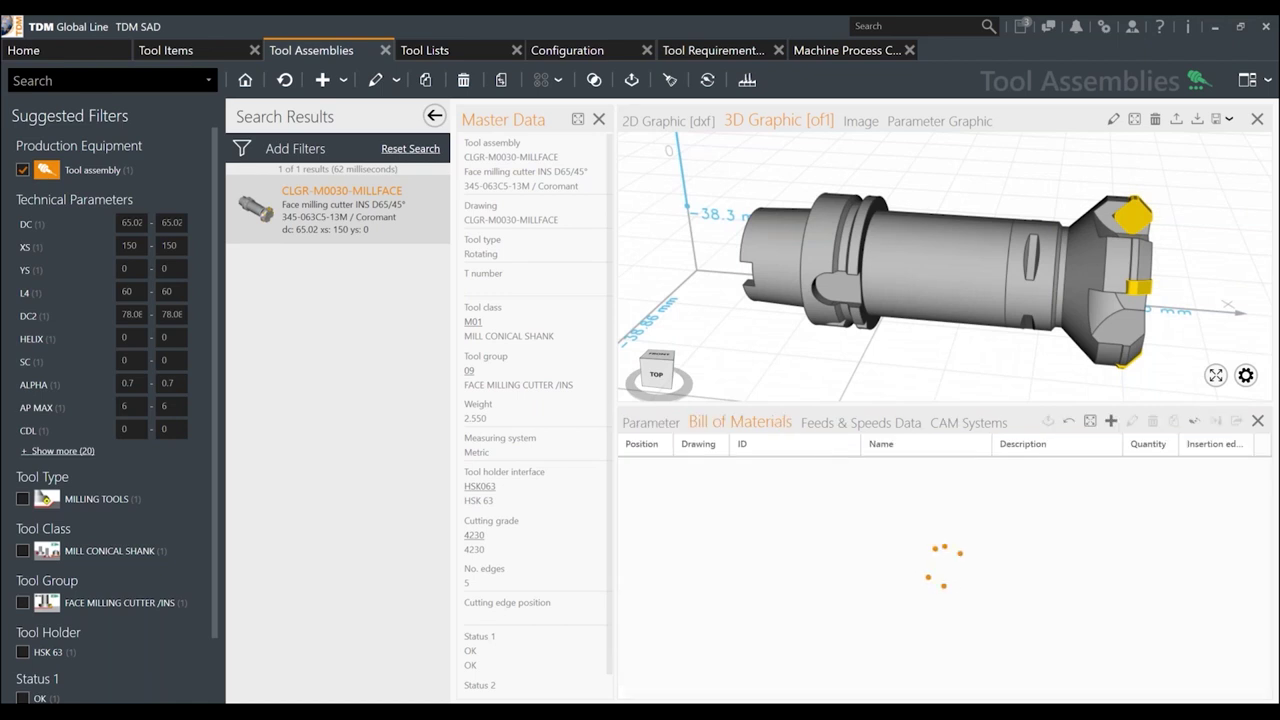
click(846, 423)
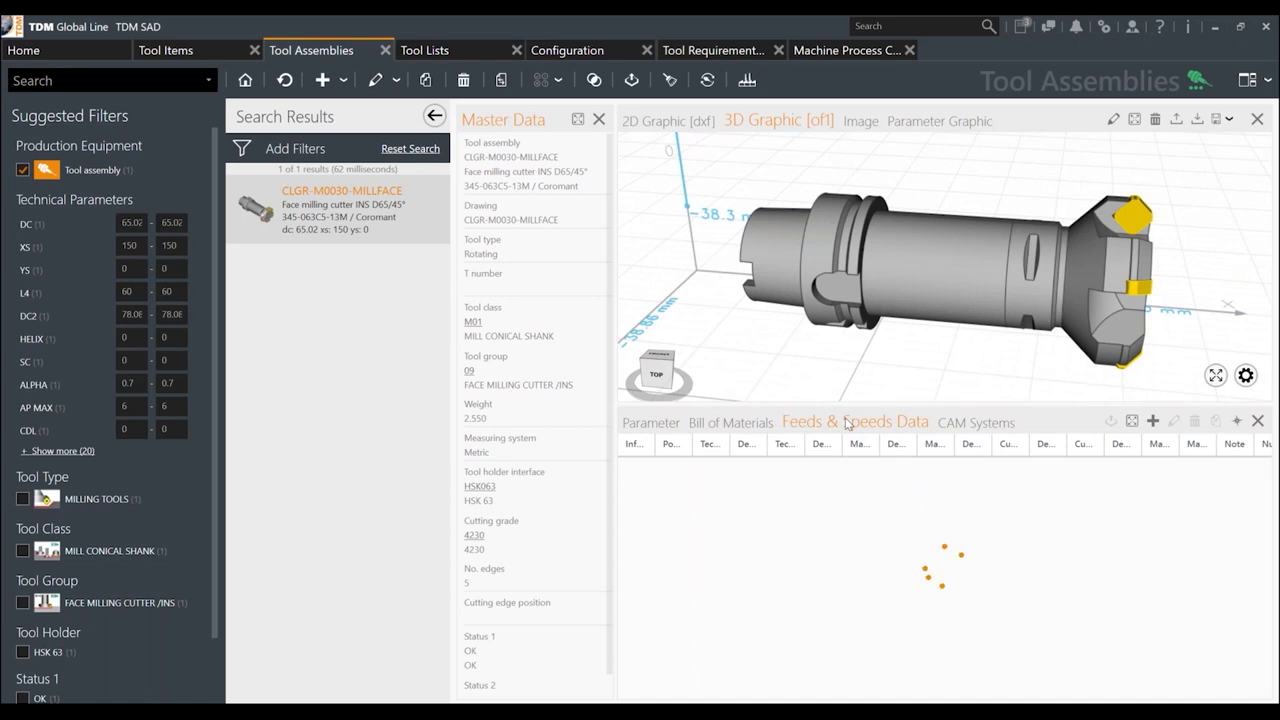
click(983, 425)
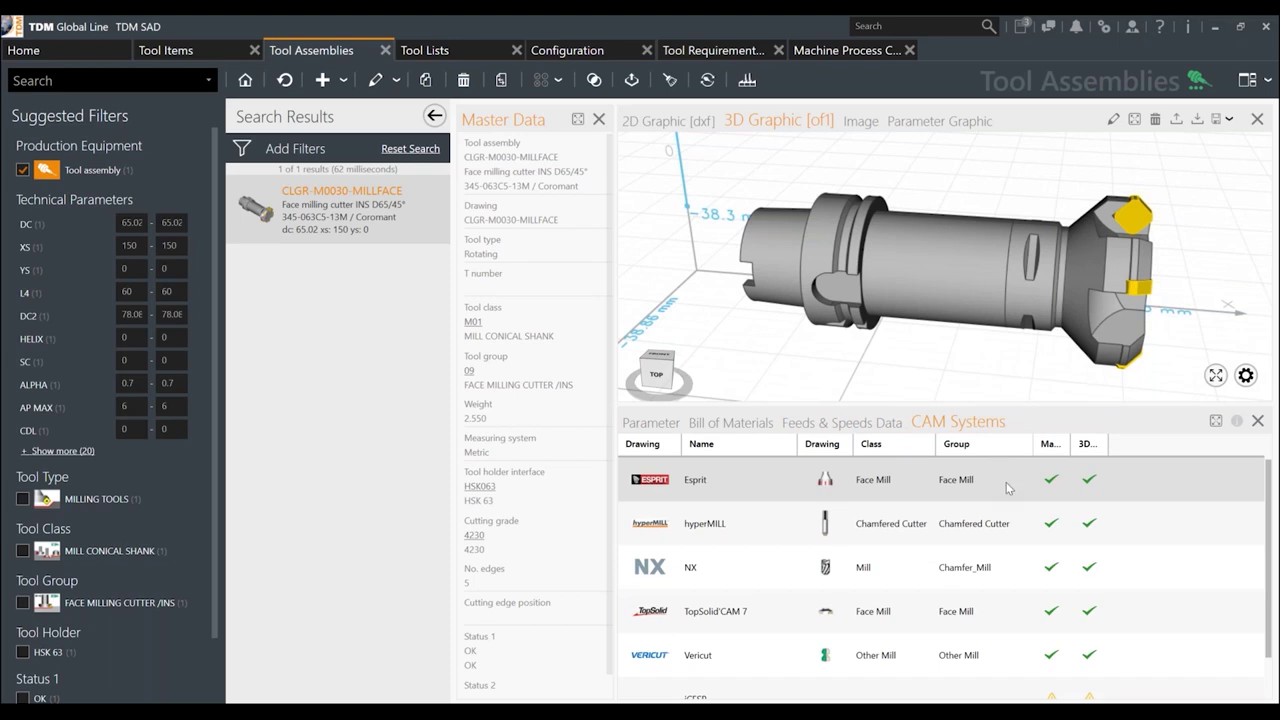
click(738, 483)
double_click(738, 483)
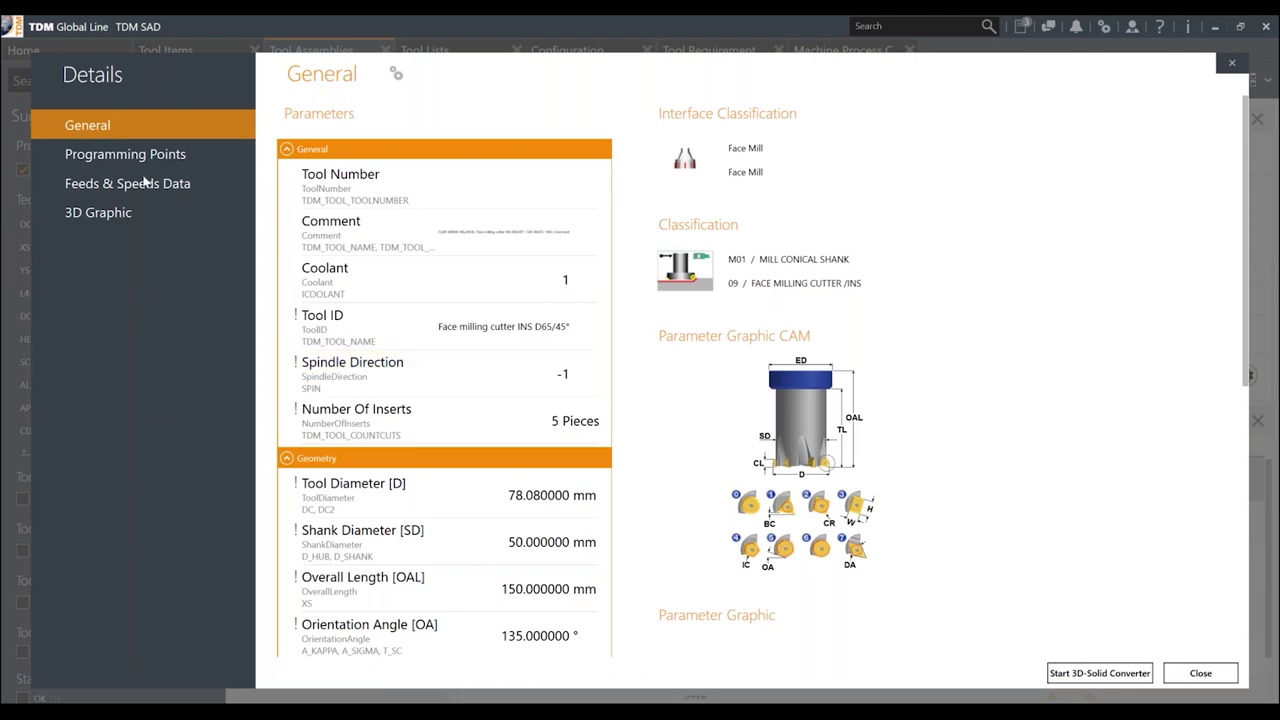
click(158, 220)
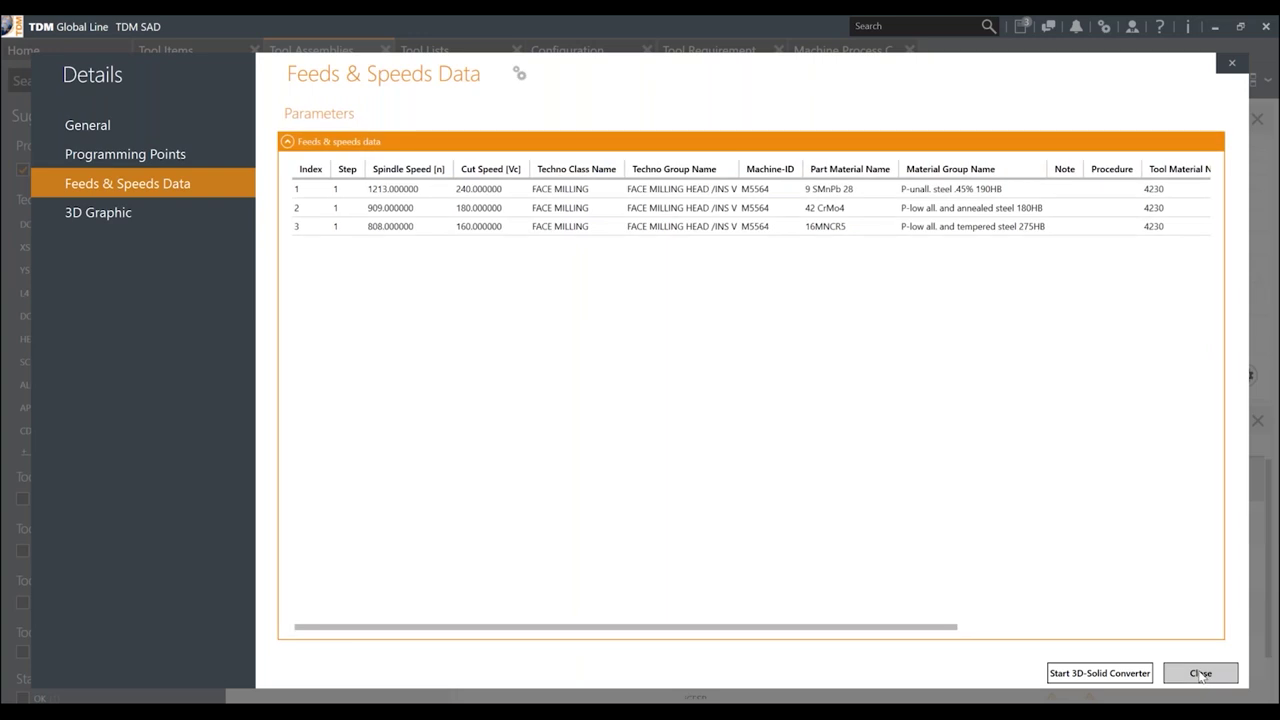
click(1200, 673)
double_click(743, 659)
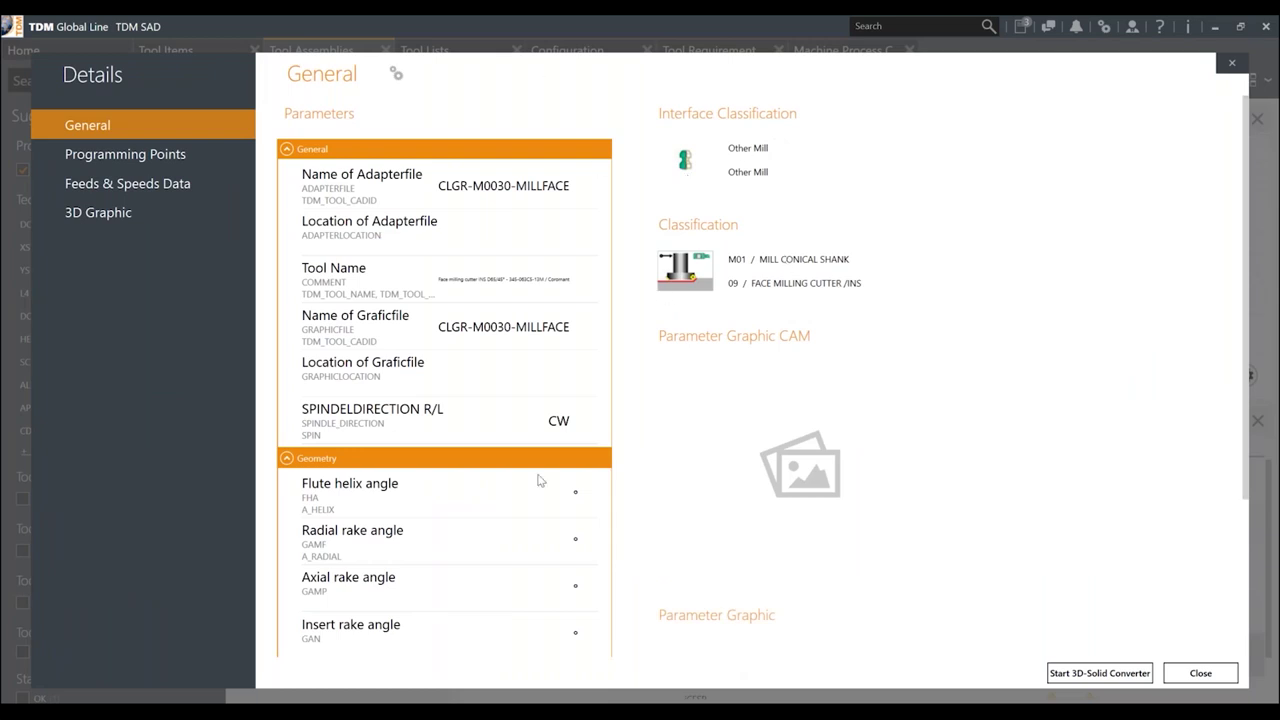
click(179, 210)
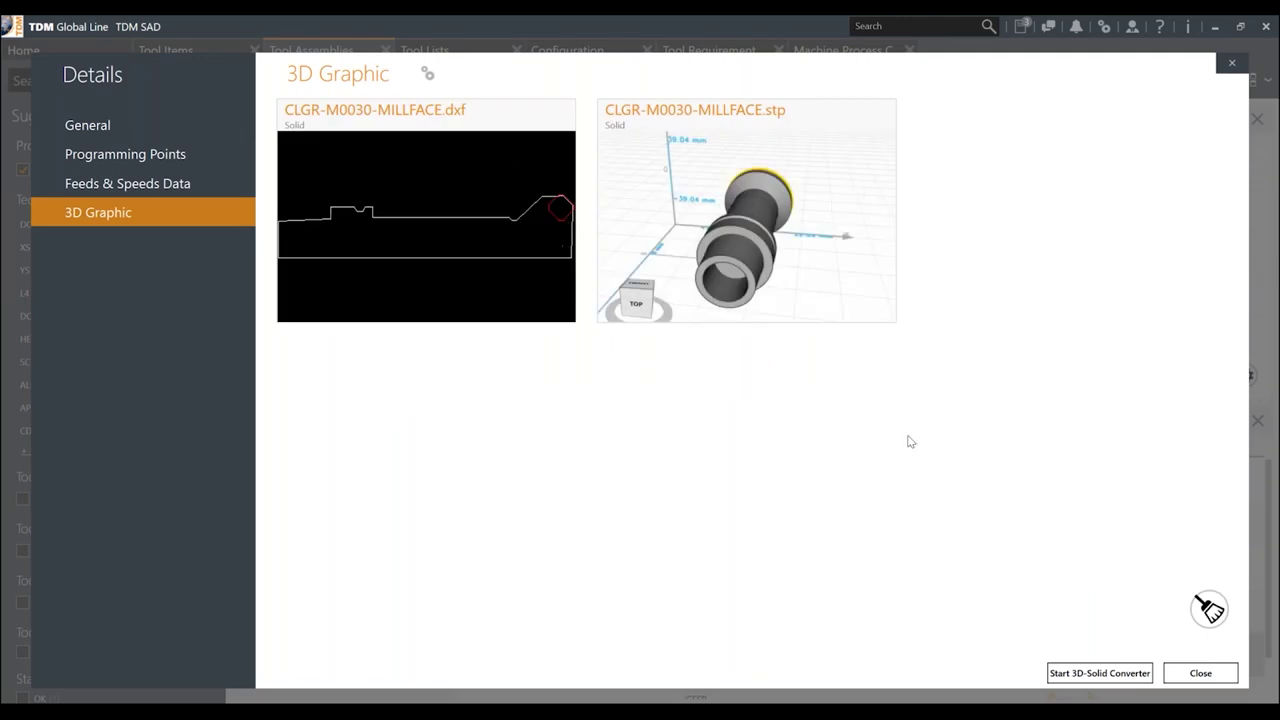
click(1205, 674)
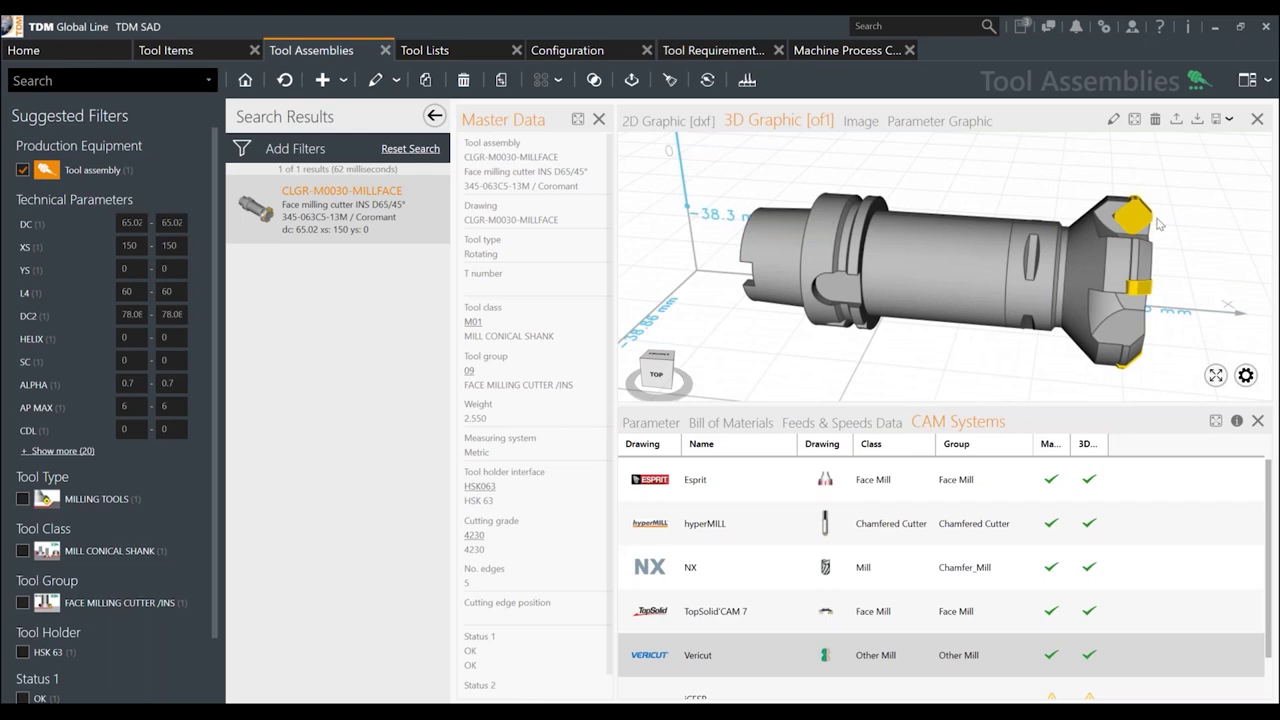
Select the holder part, then start a new tool assembly in the 3D assembly builder.
click(891, 289)
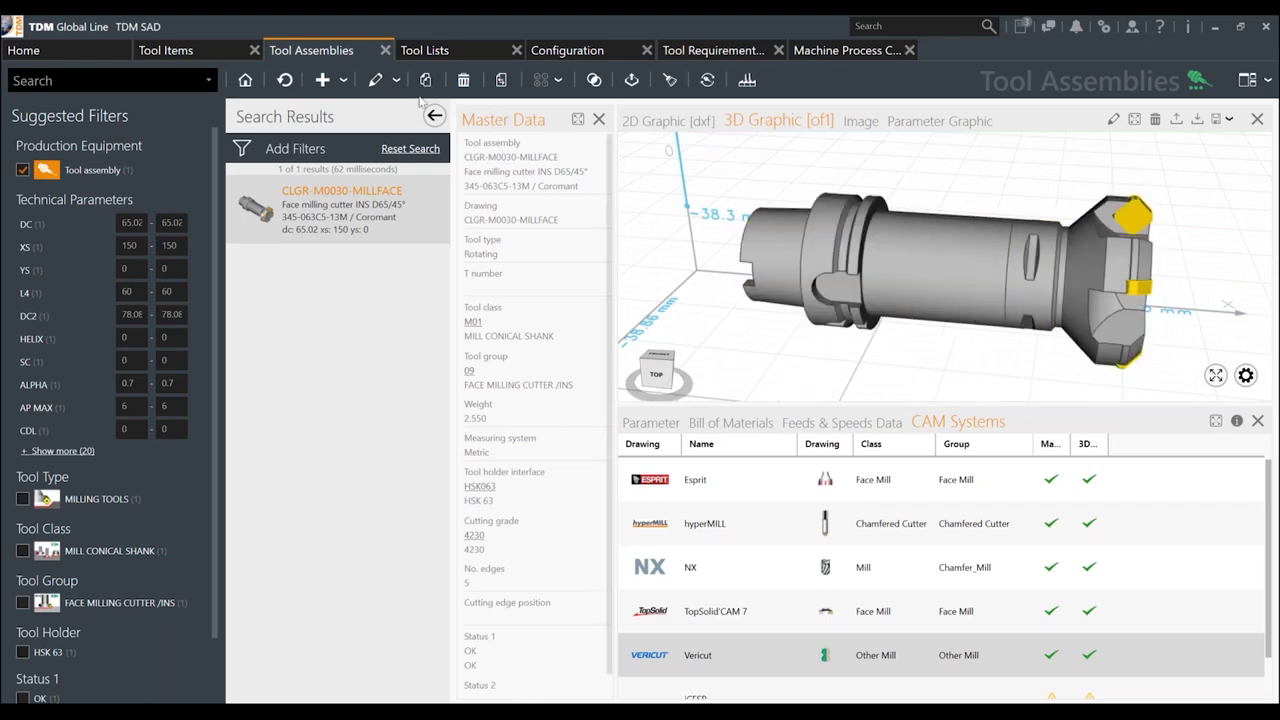
click(343, 80)
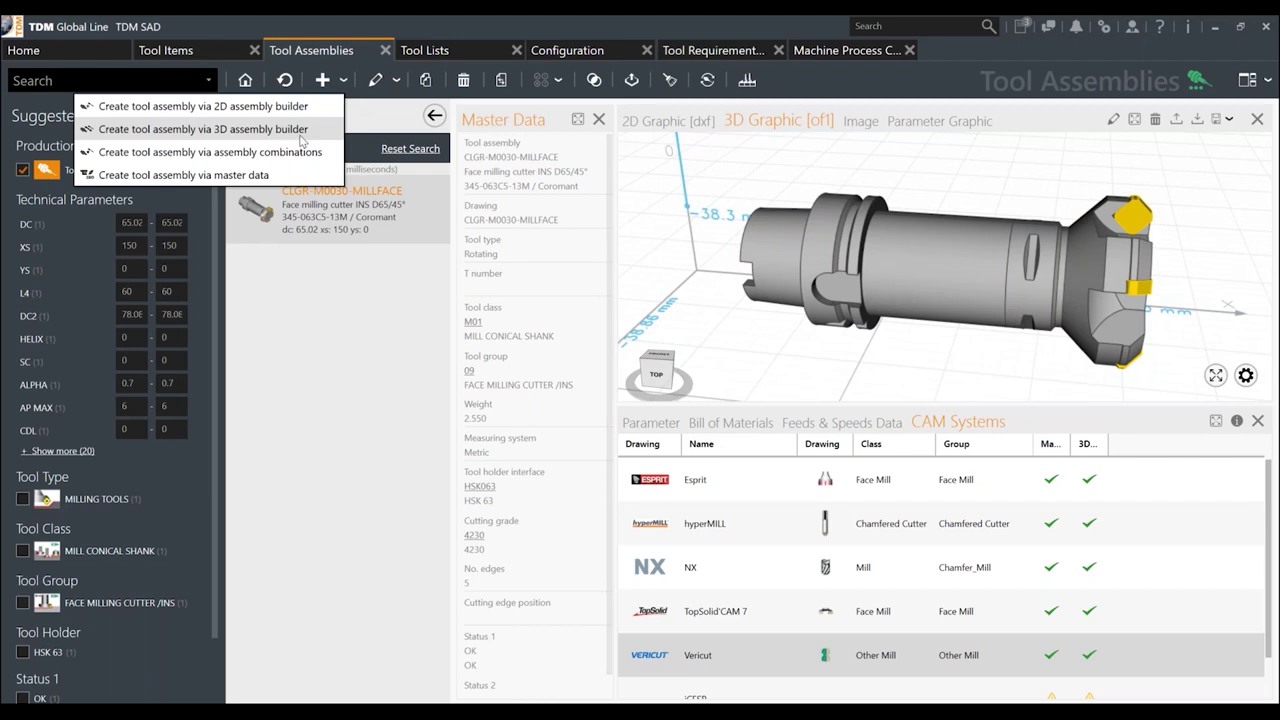
click(300, 130)
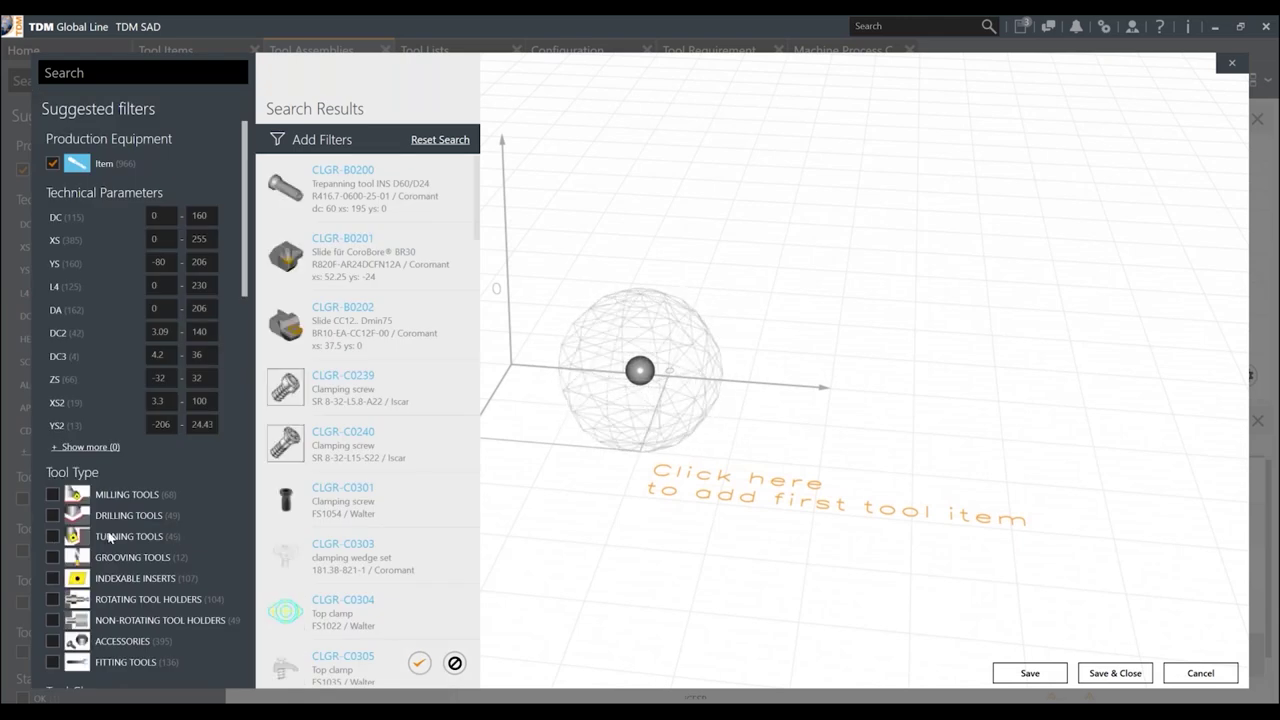
Filter to turning tools, find CLGR-HS0013 and attach it to holder CLGR-T0009.
click(53, 537)
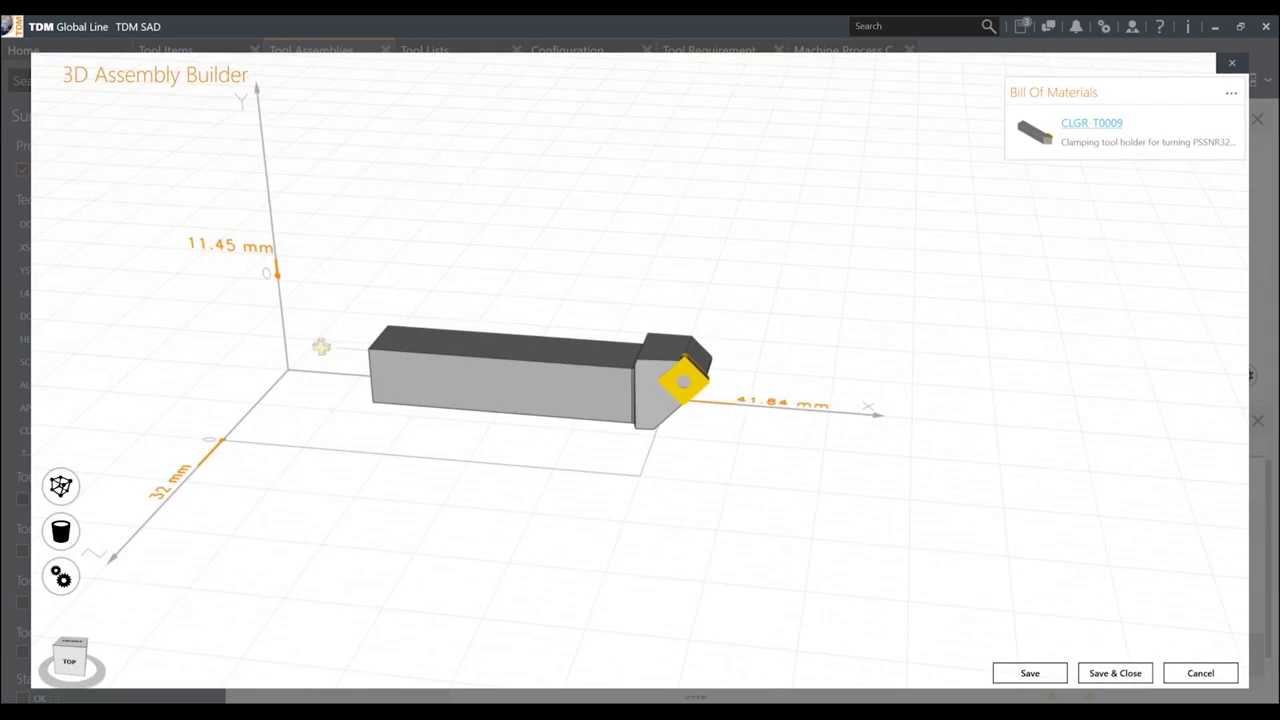
click(320, 346)
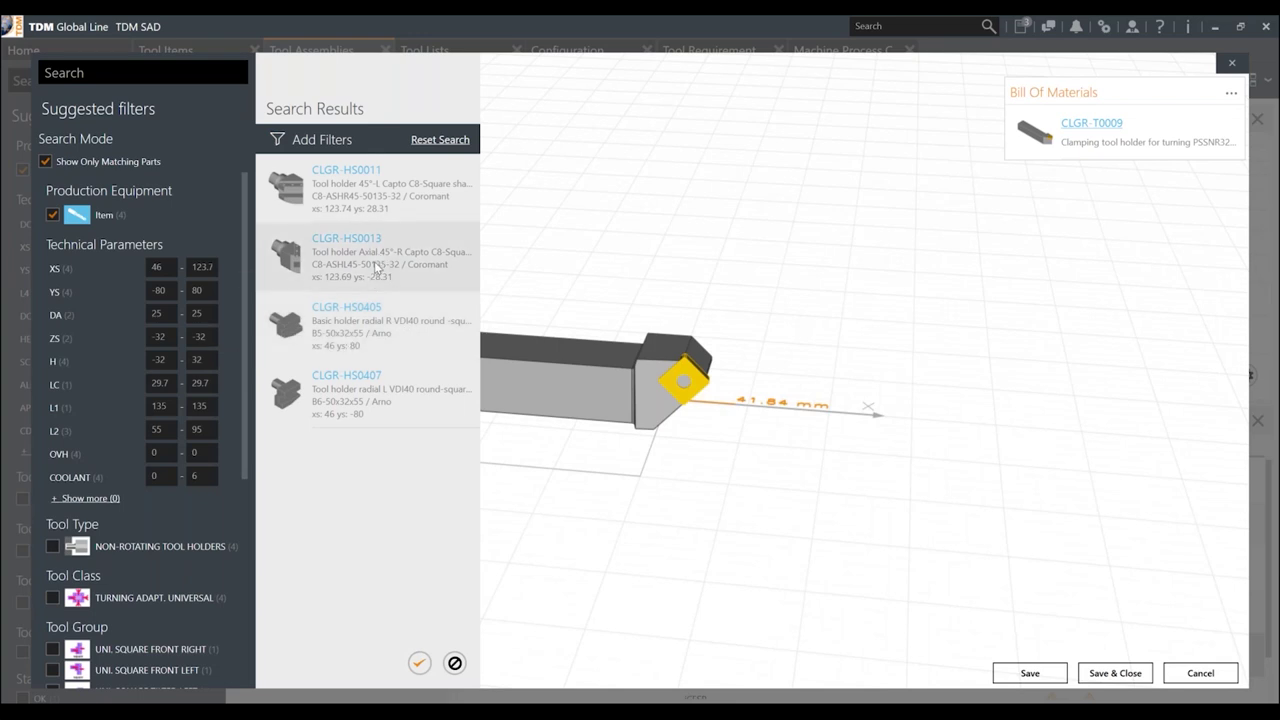
drag(377, 266, 504, 370)
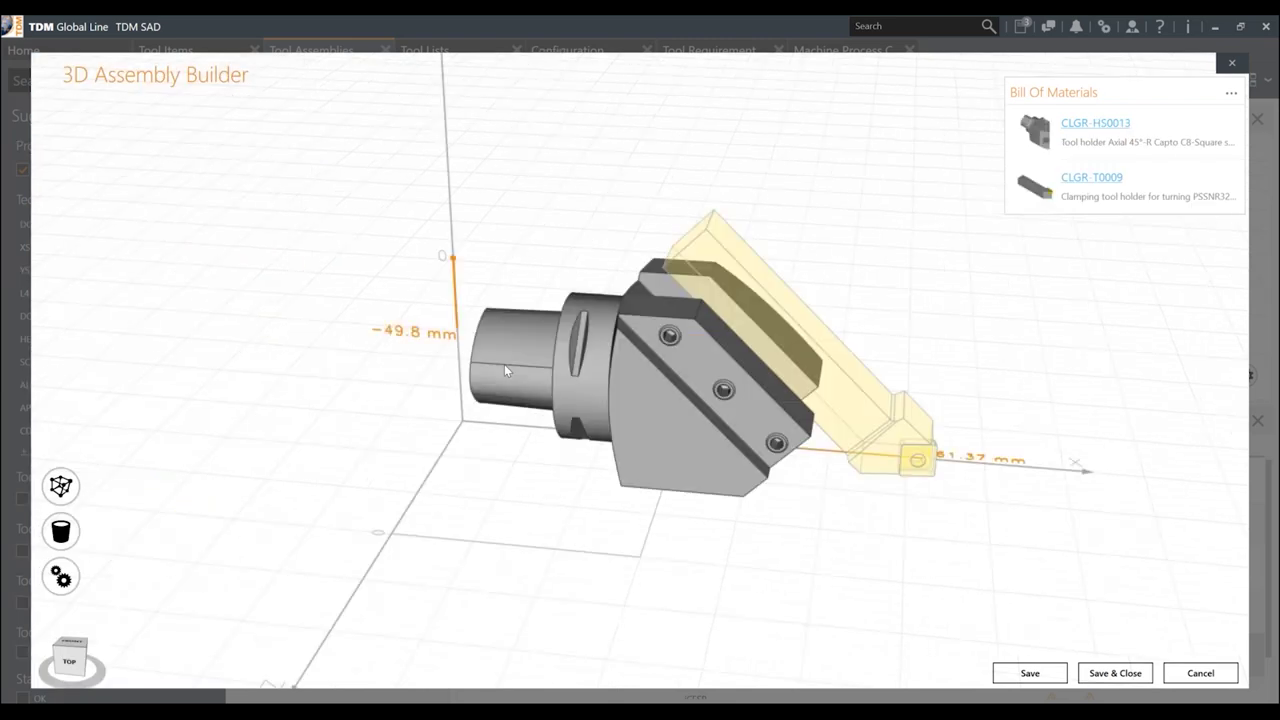
Set gauge length X of CLGR-T0009 to 60, then cancel out of the builder.
click(1092, 198)
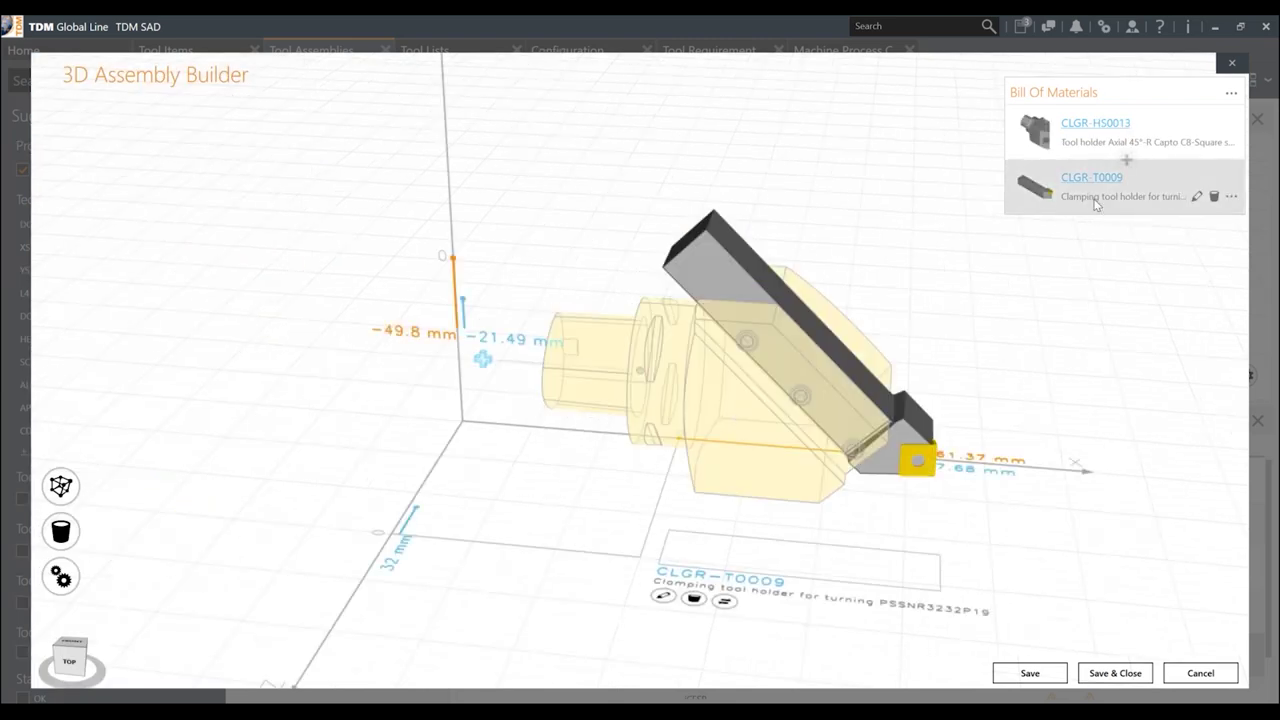
click(1232, 197)
click(1037, 303)
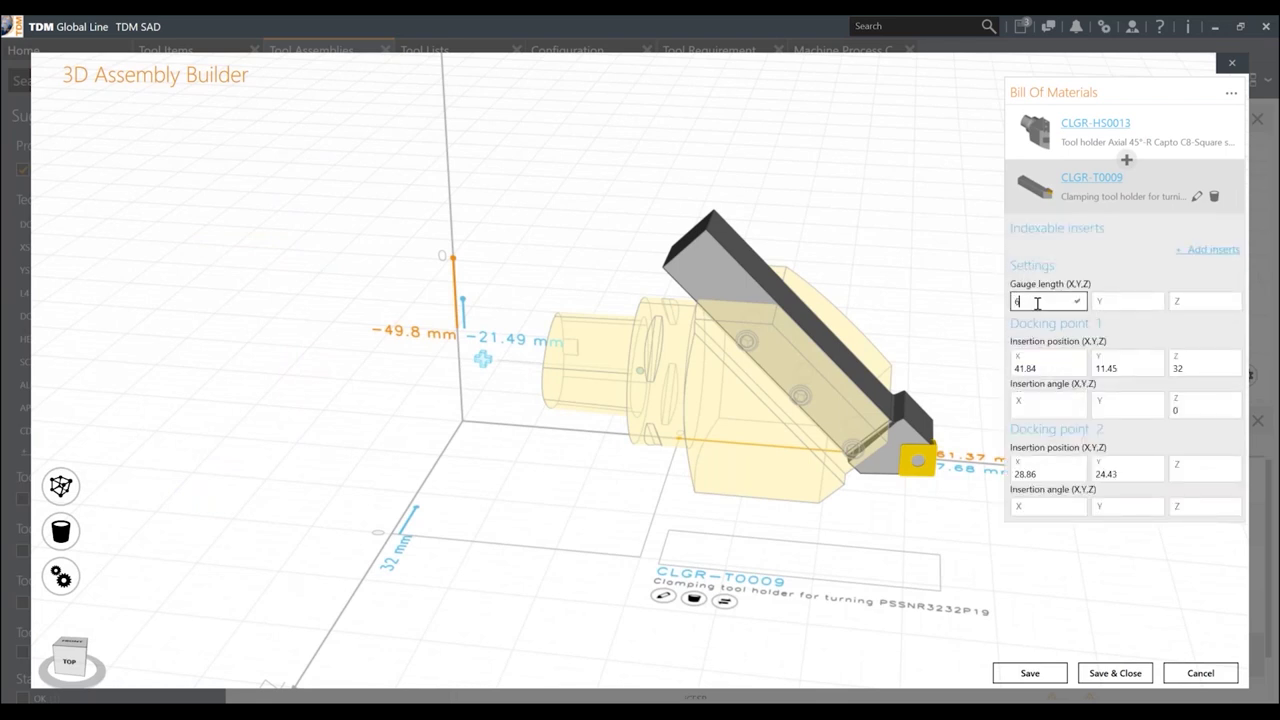
text(60)
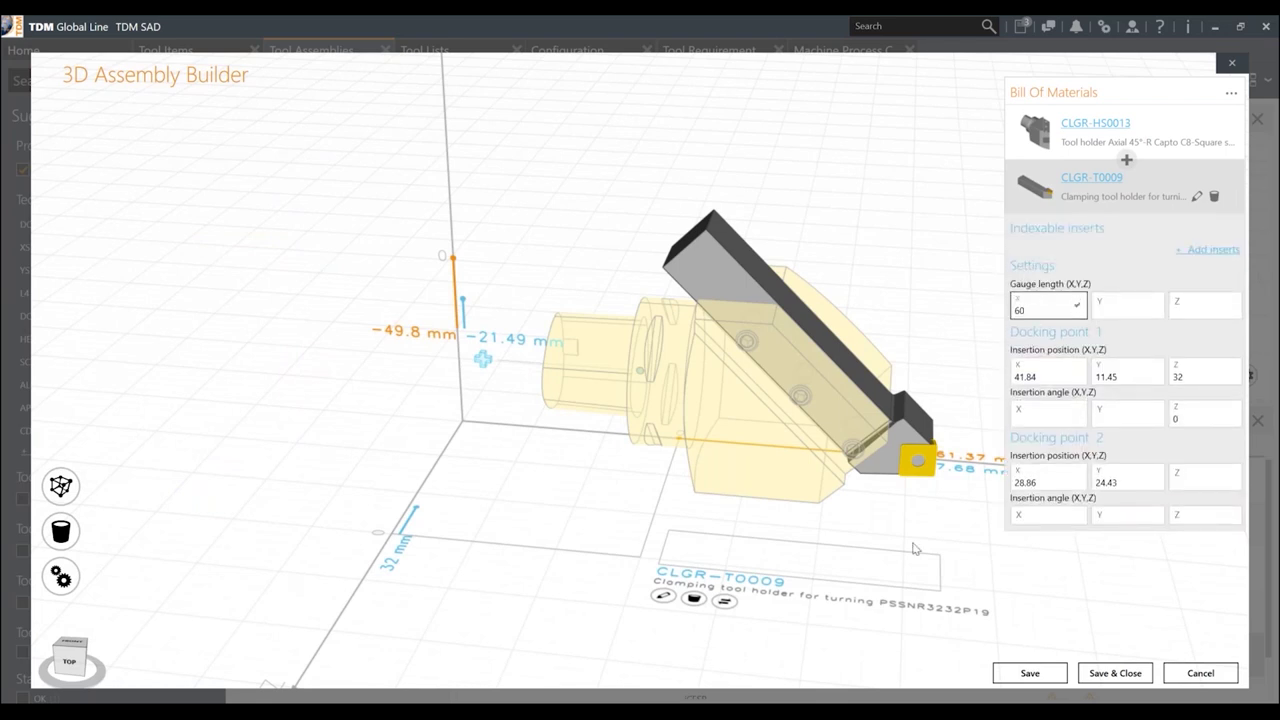
click(1014, 576)
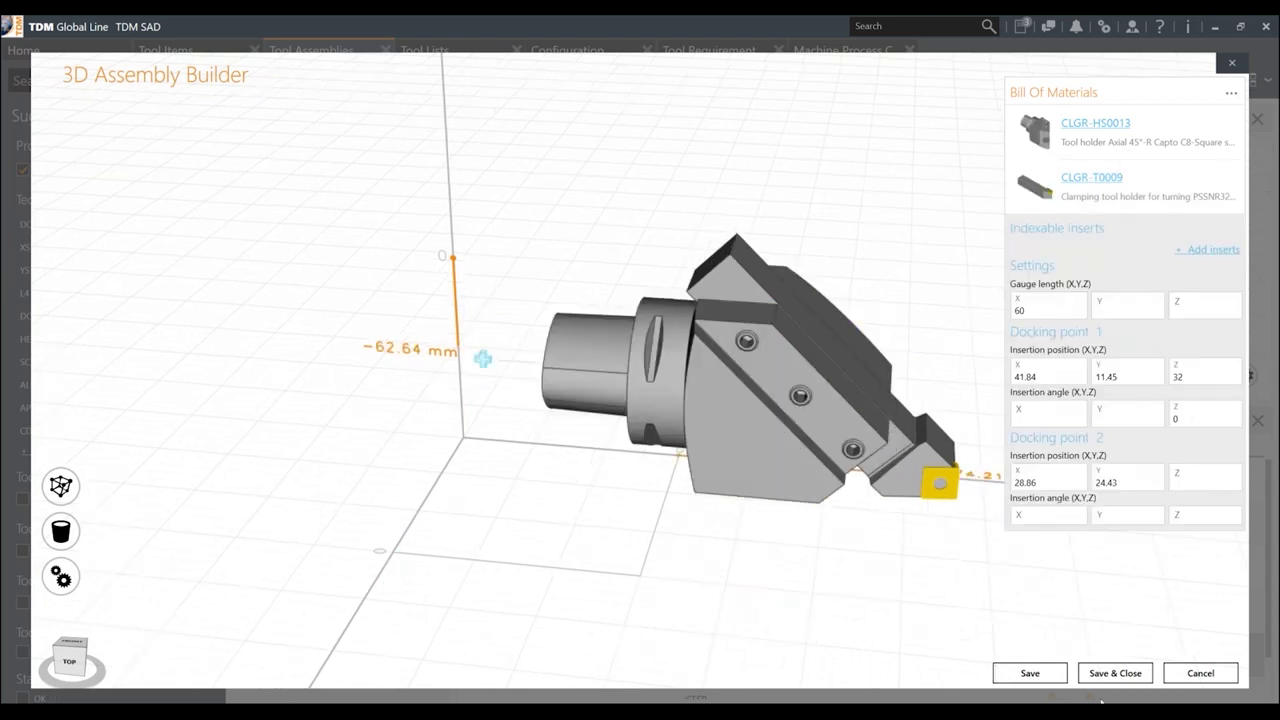
click(1187, 675)
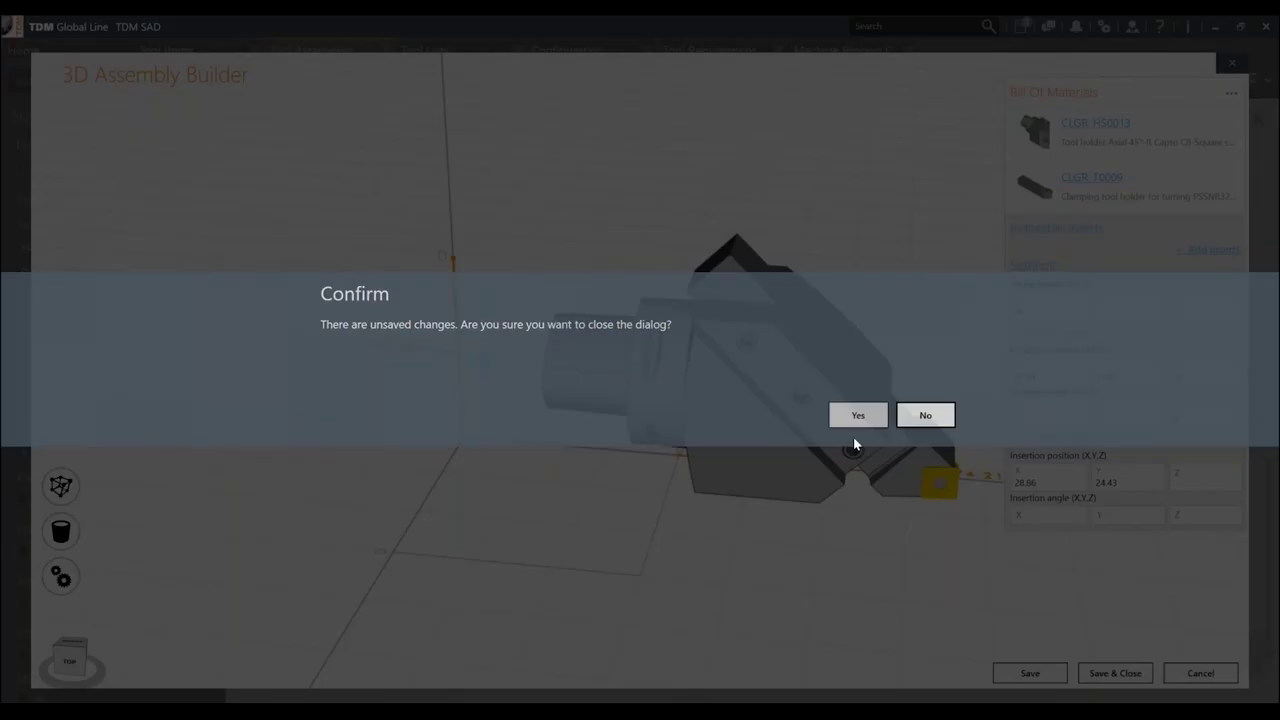
Discard the unsaved assembly and view tool list CLGR-9888880 under Tool Lists.
click(855, 422)
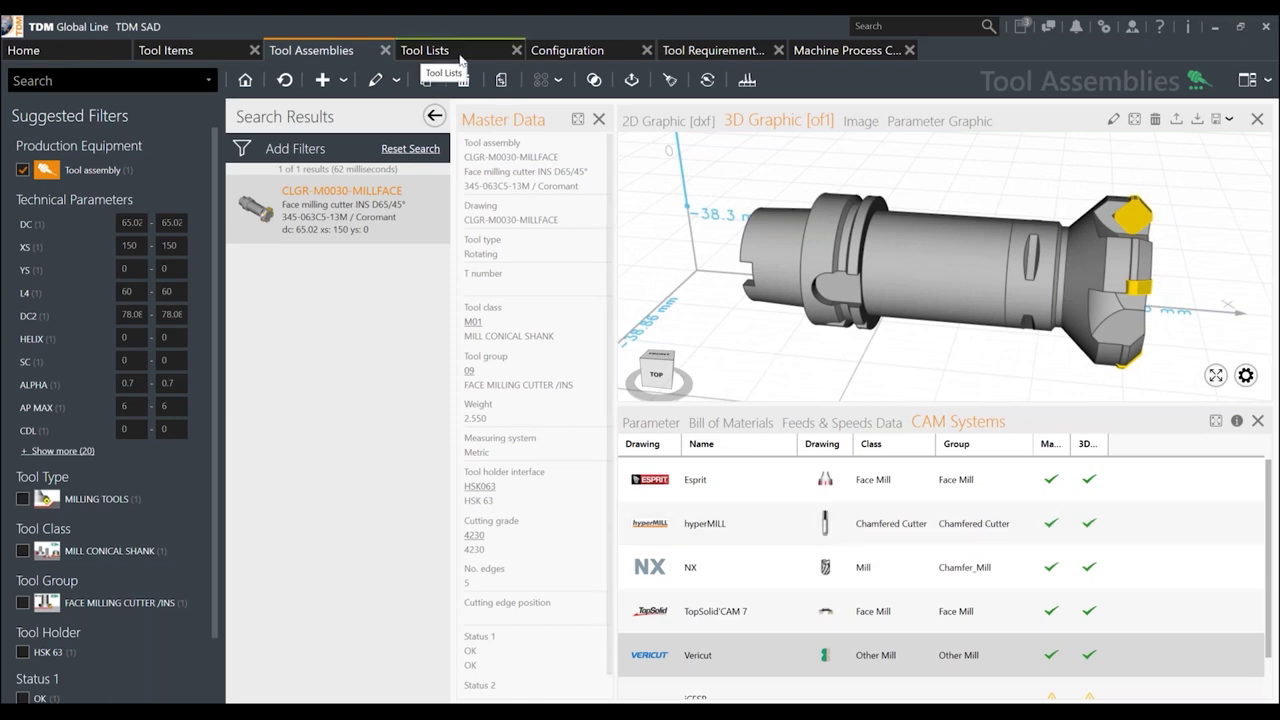
click(428, 50)
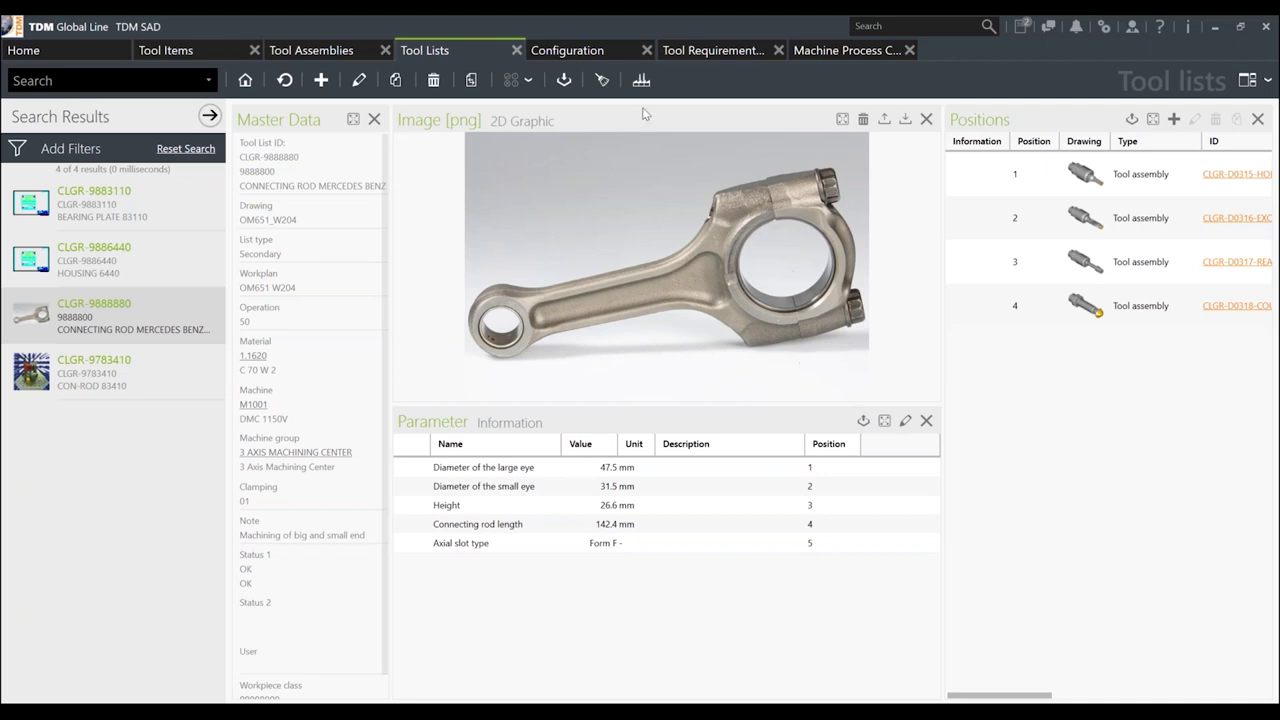
Show the TESTWORKFLOW 01 workplace diagram in the Configuration tab.
click(601, 56)
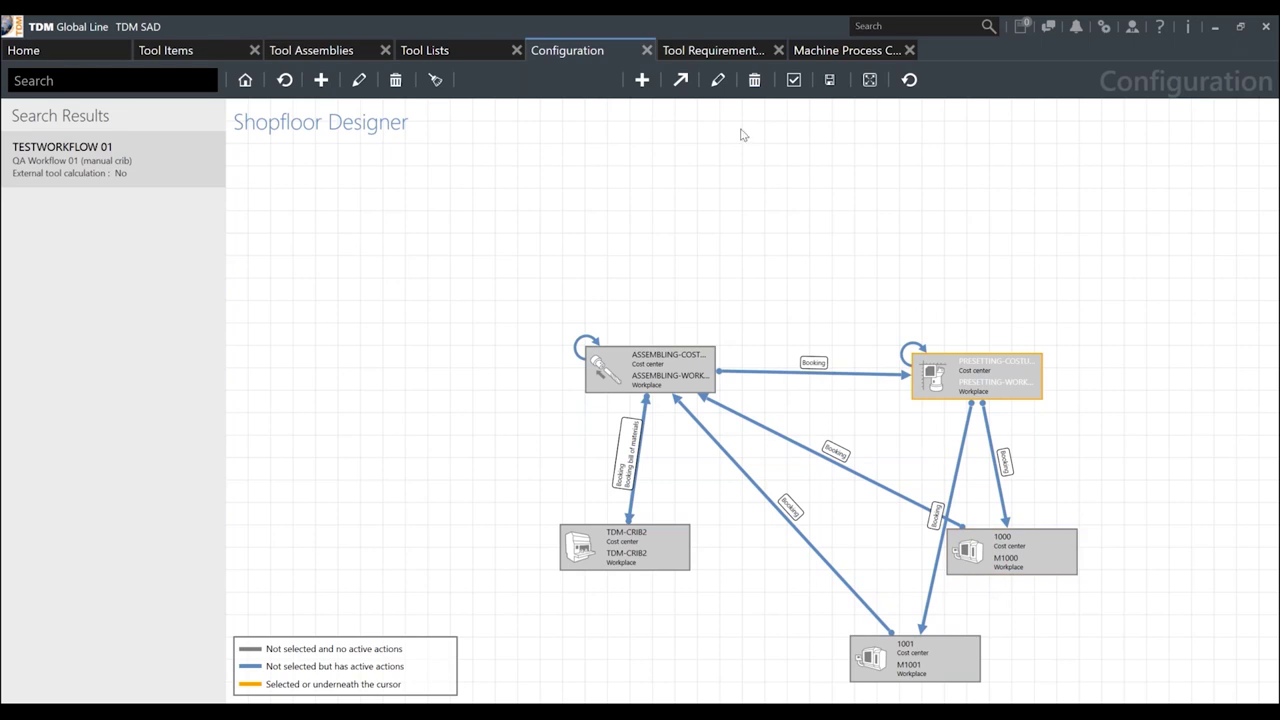
Add tool list CLGR-9888880 to the tool requirement calculation.
click(742, 52)
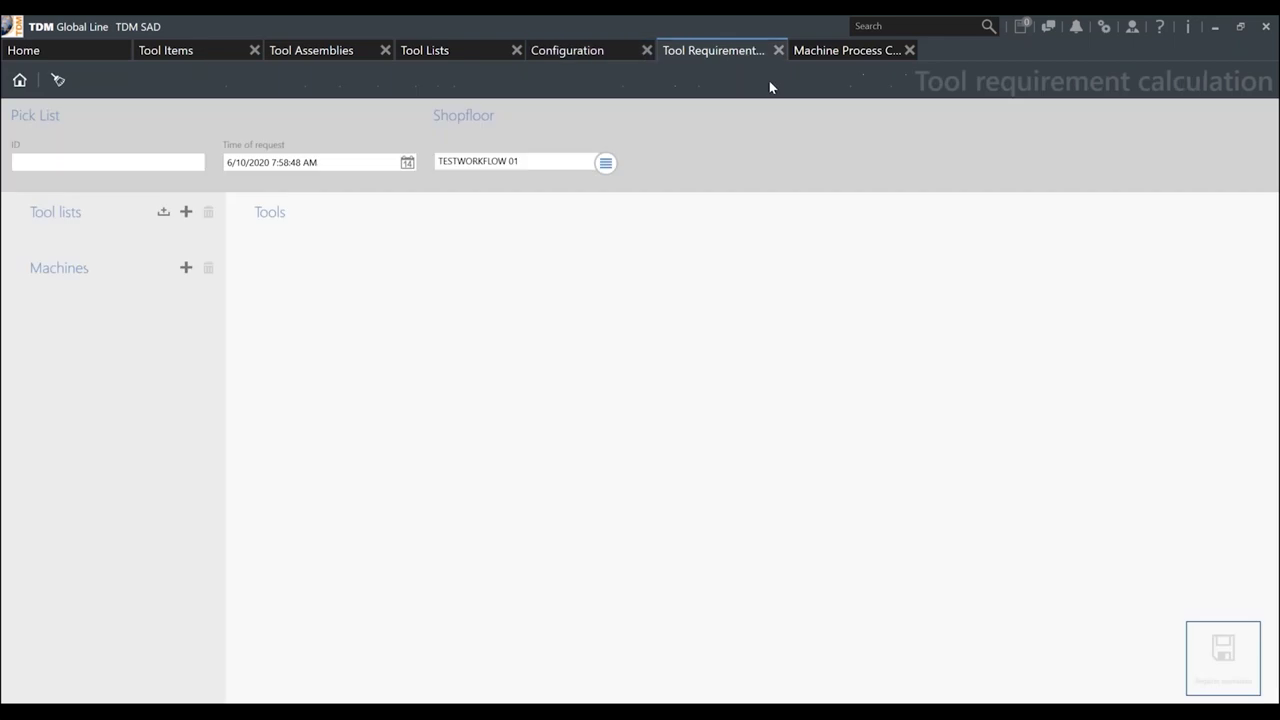
click(186, 212)
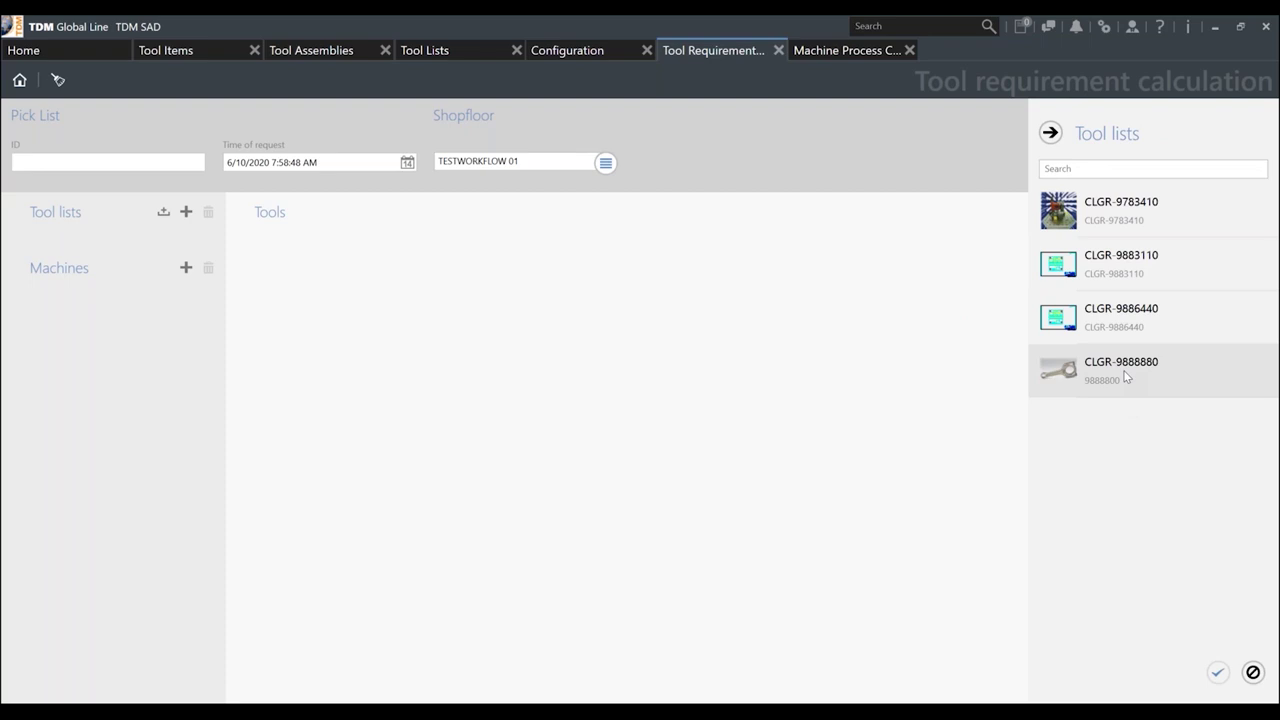
double_click(1122, 371)
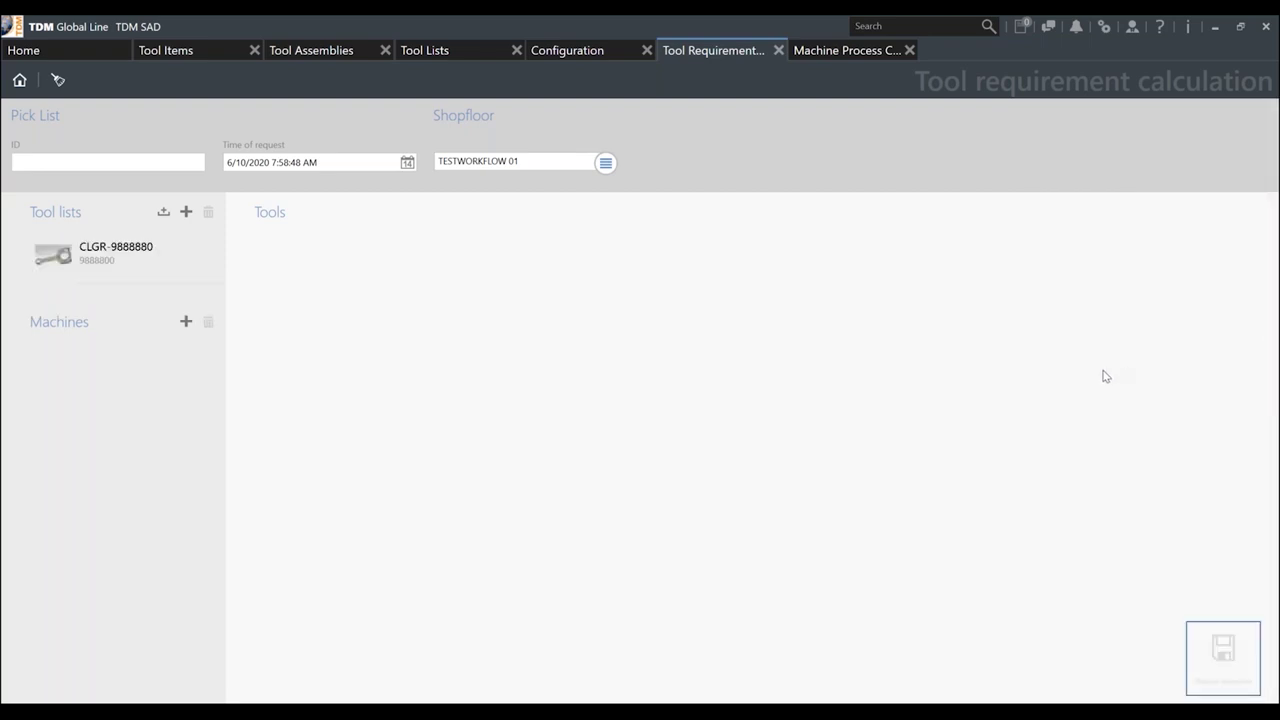
Add machine 1000, remove it, and add machine 1001 instead.
click(186, 322)
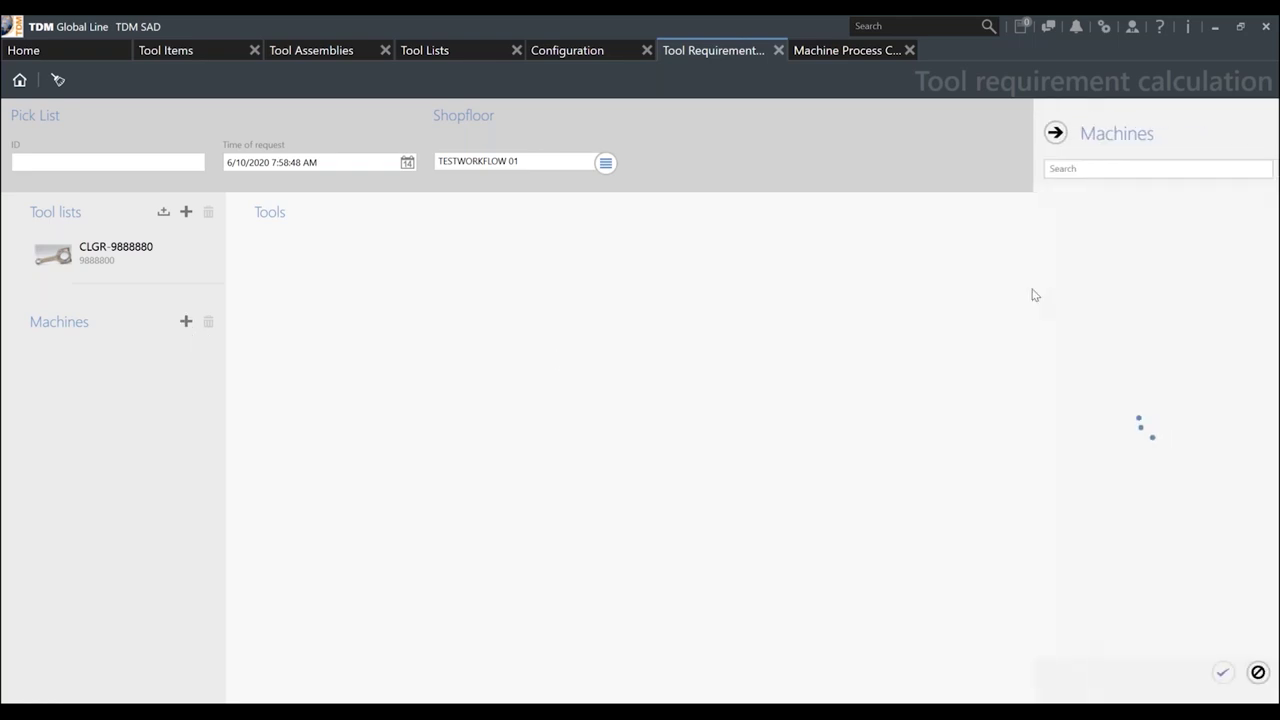
double_click(1165, 226)
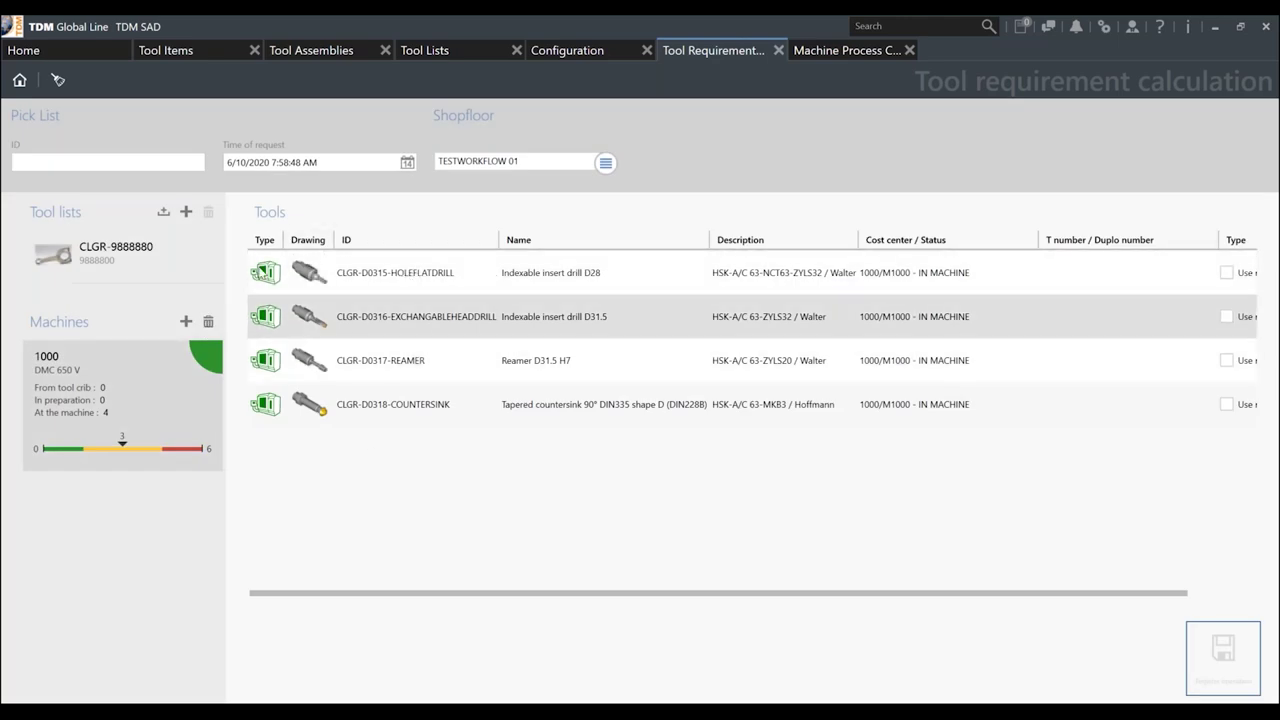
click(207, 318)
click(186, 321)
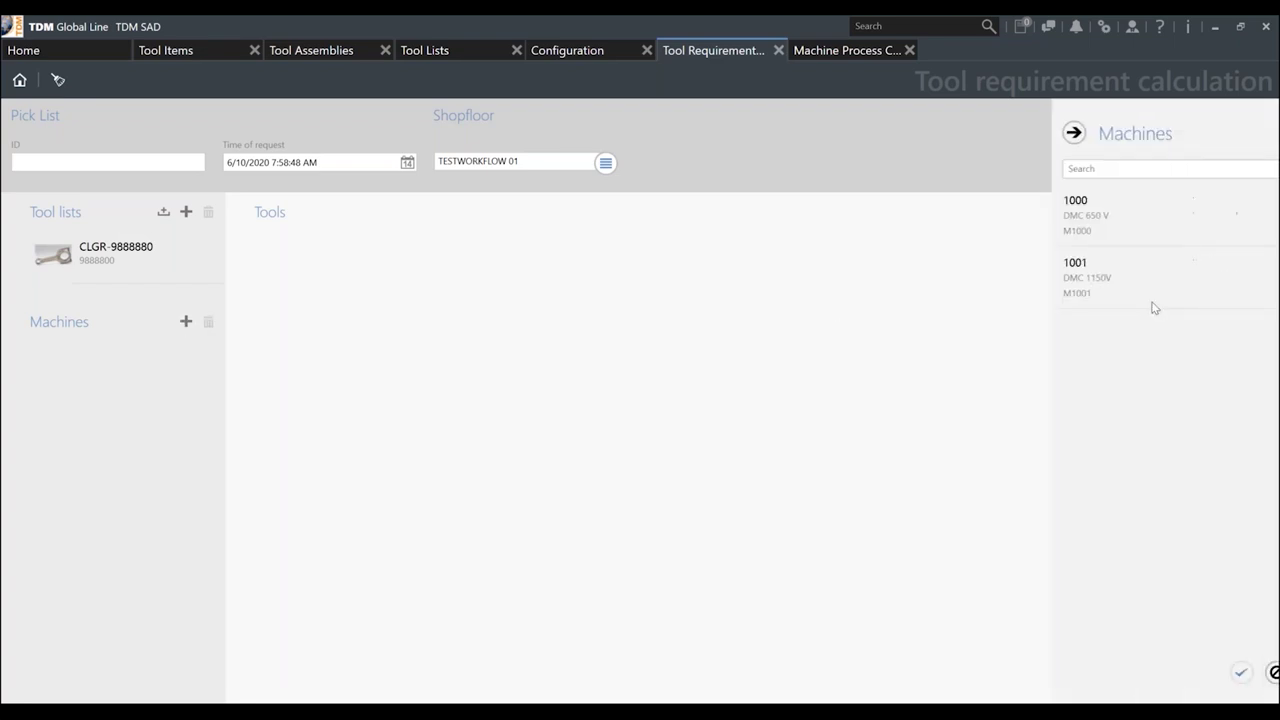
double_click(1154, 297)
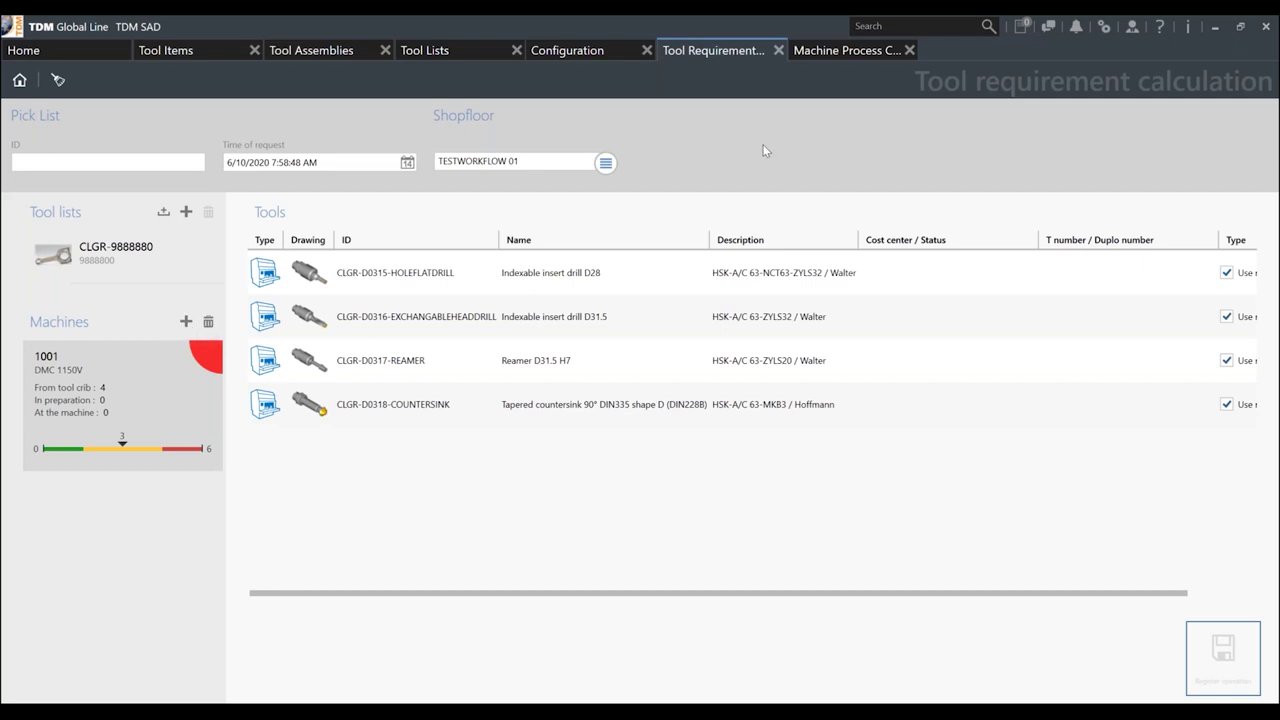
View Machine Process Control for machine M1001 DMC 1150V.
click(860, 57)
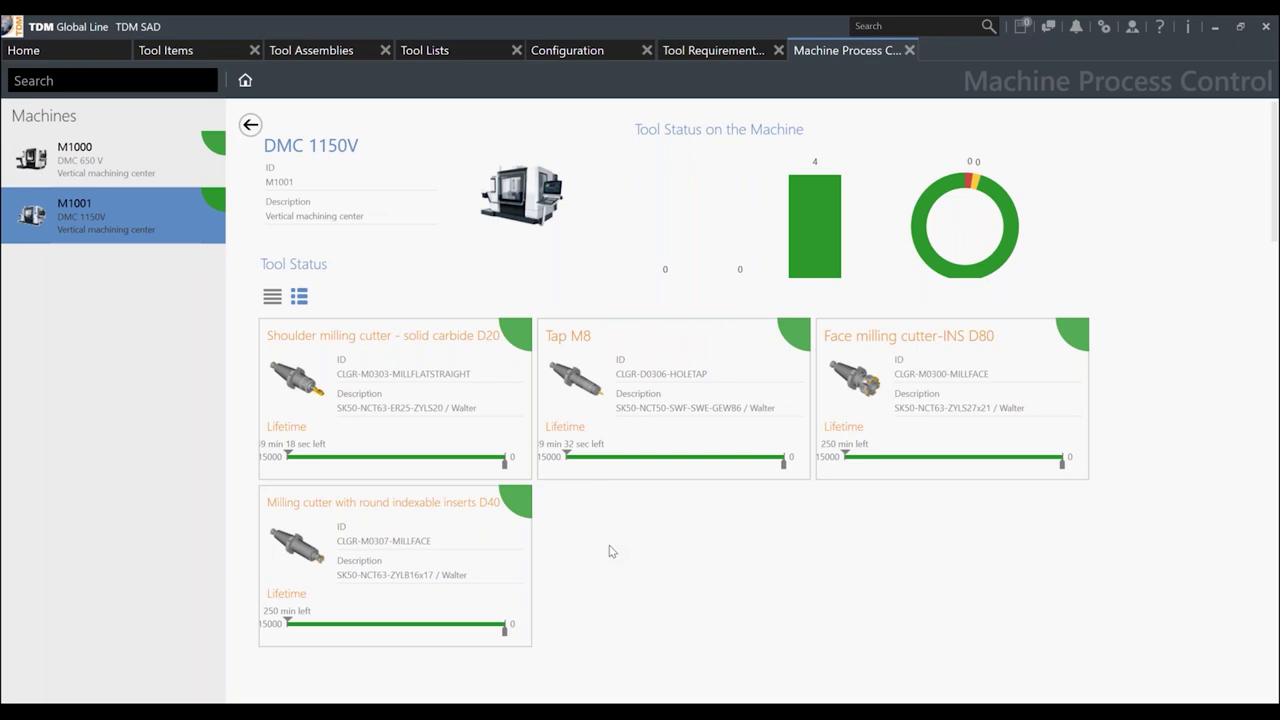
Browse the Tool Planning and Tool crib management dashboards, then page forward back to Home.
click(90, 50)
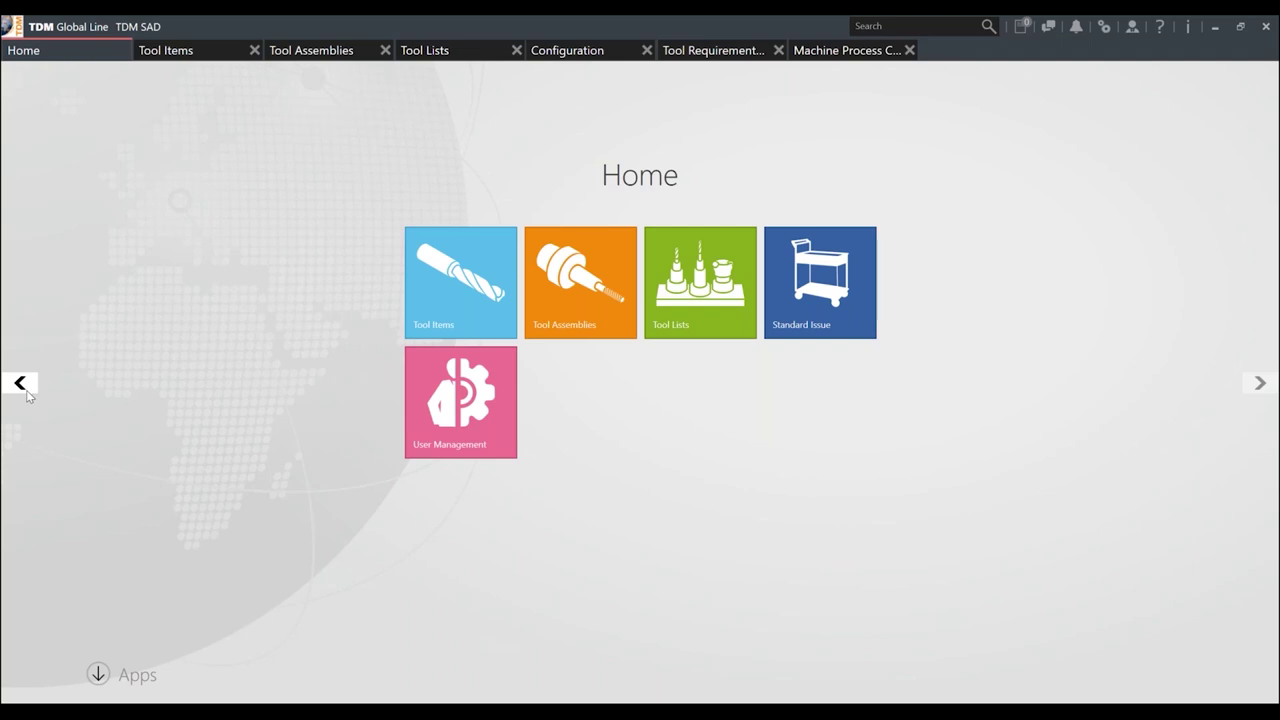
click(20, 384)
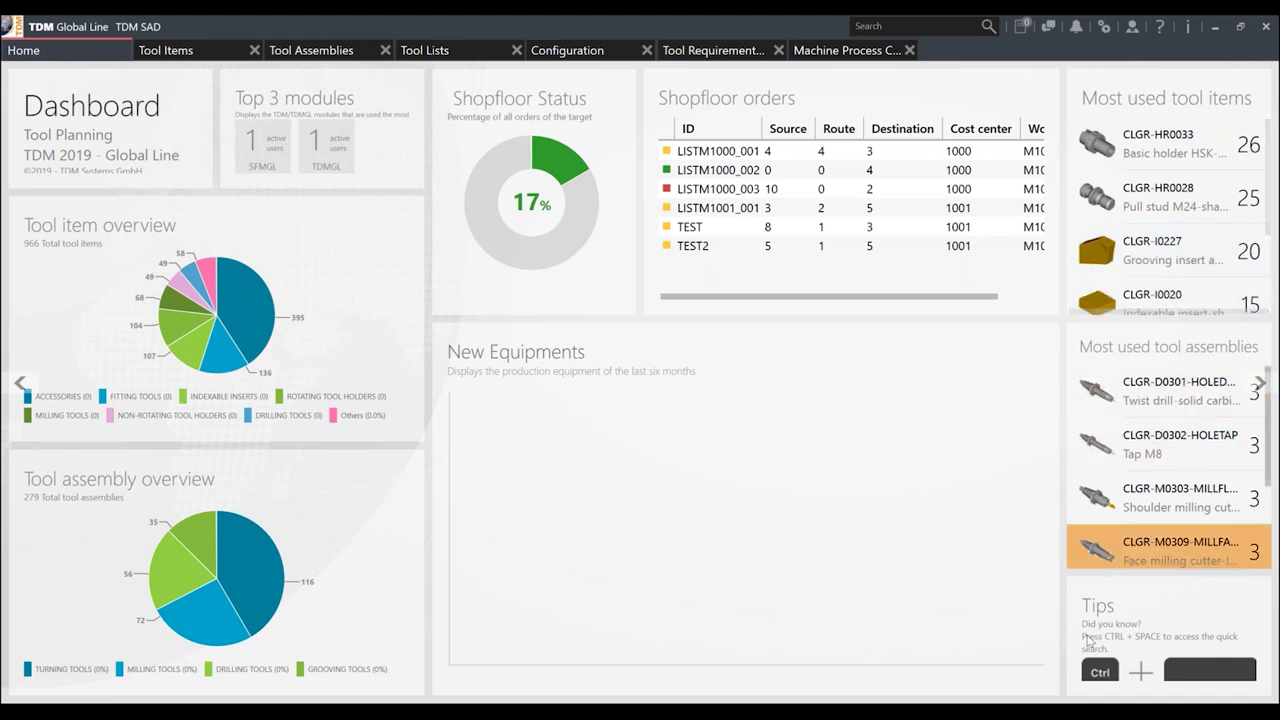
click(29, 393)
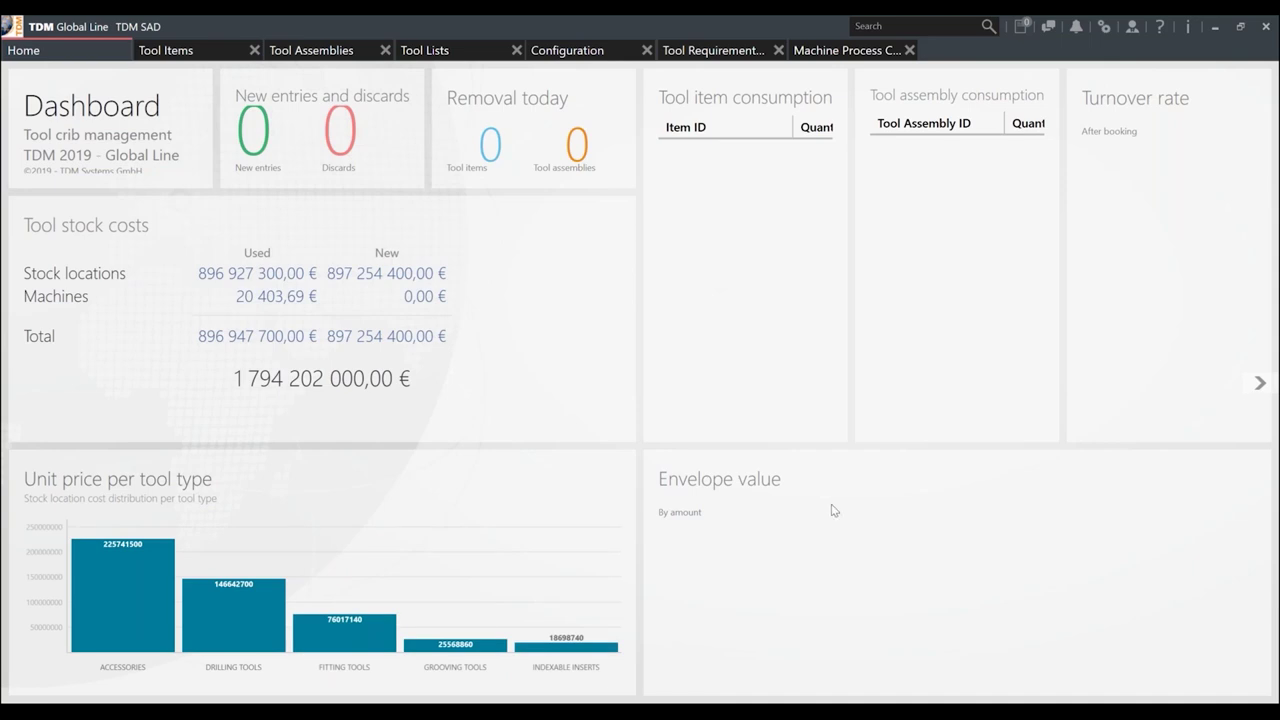
click(1267, 392)
click(1260, 383)
click(1260, 383)
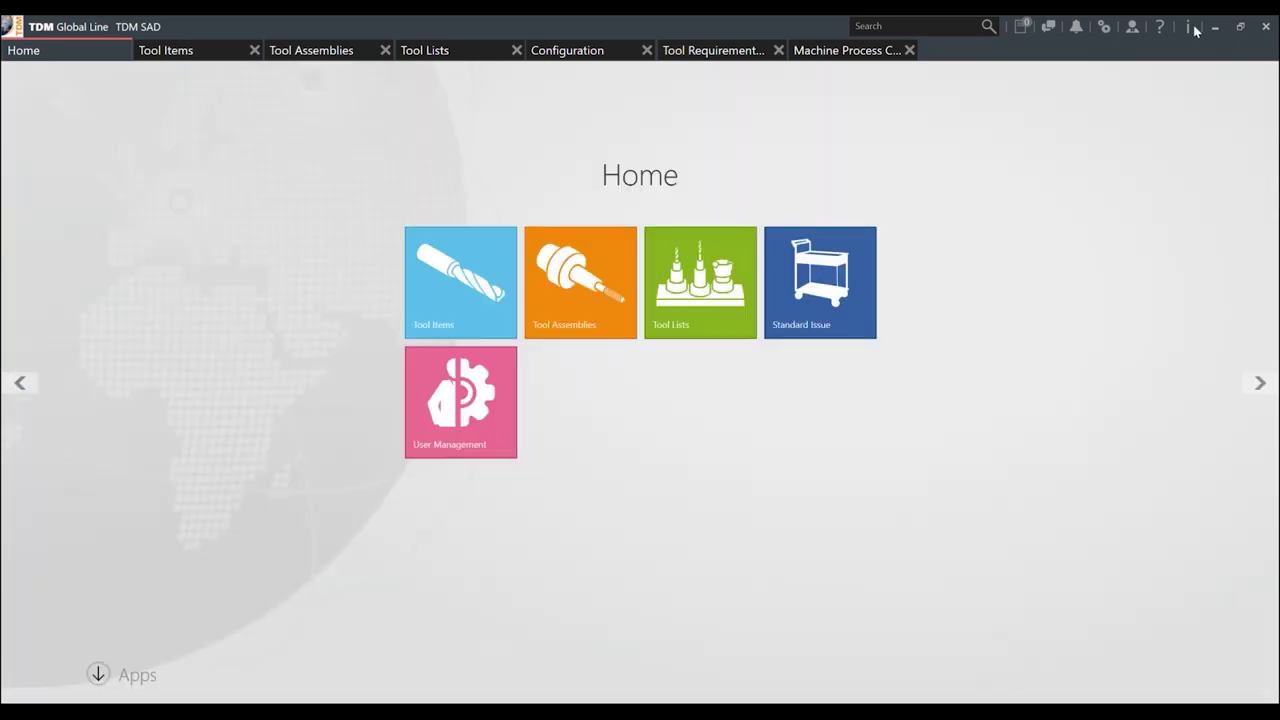
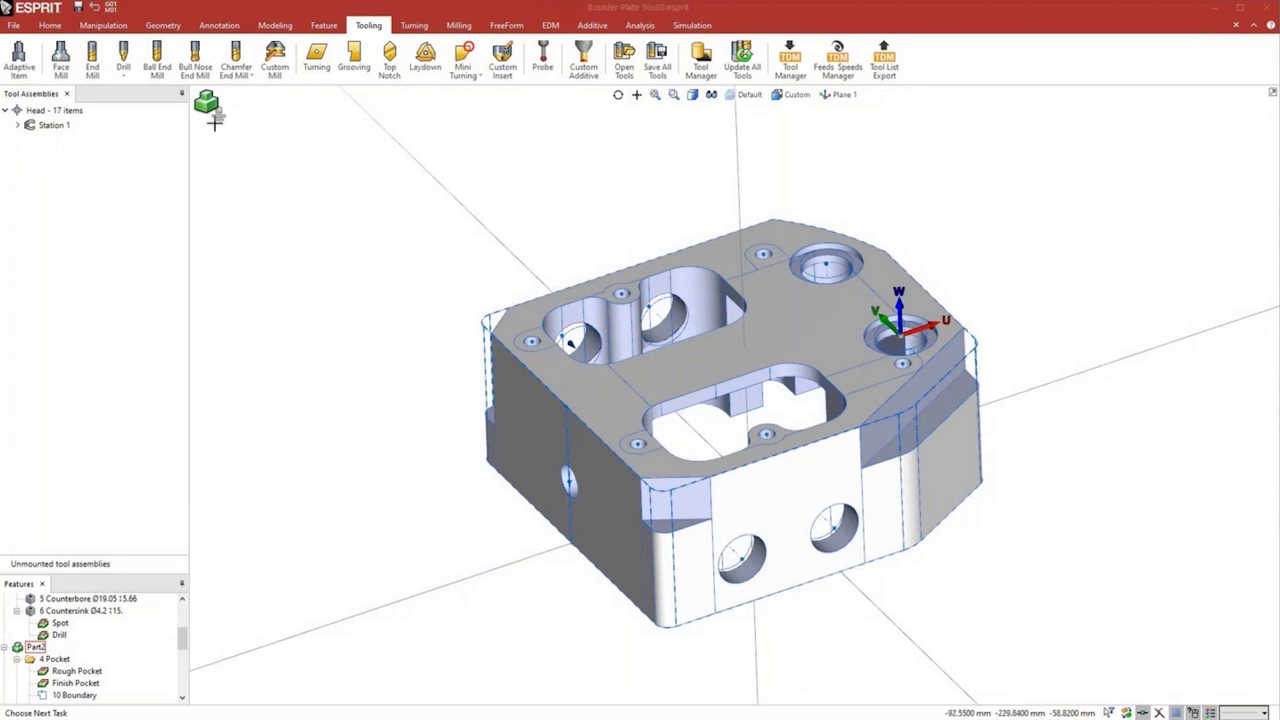
In TDM Tool Manager, find 50 mm face mills and import CLGR-M0216-MILLSHOULDERFACE into ESPRIT.
click(790, 64)
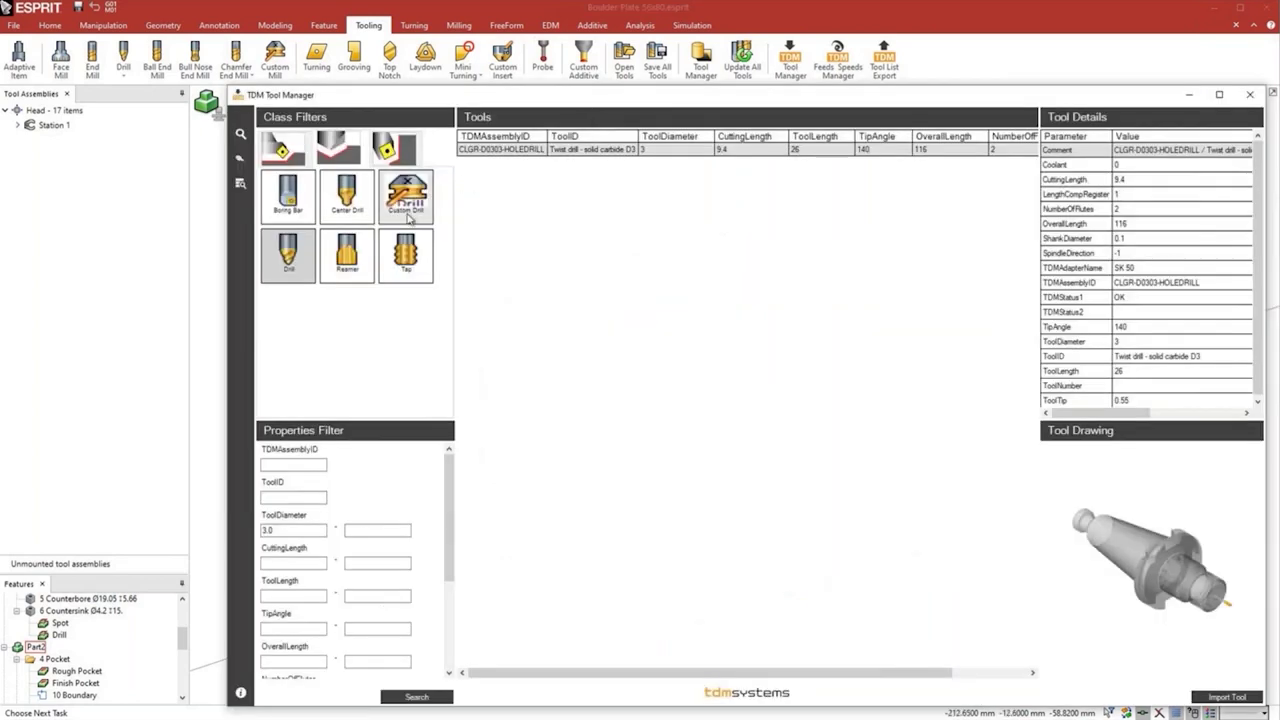
click(385, 147)
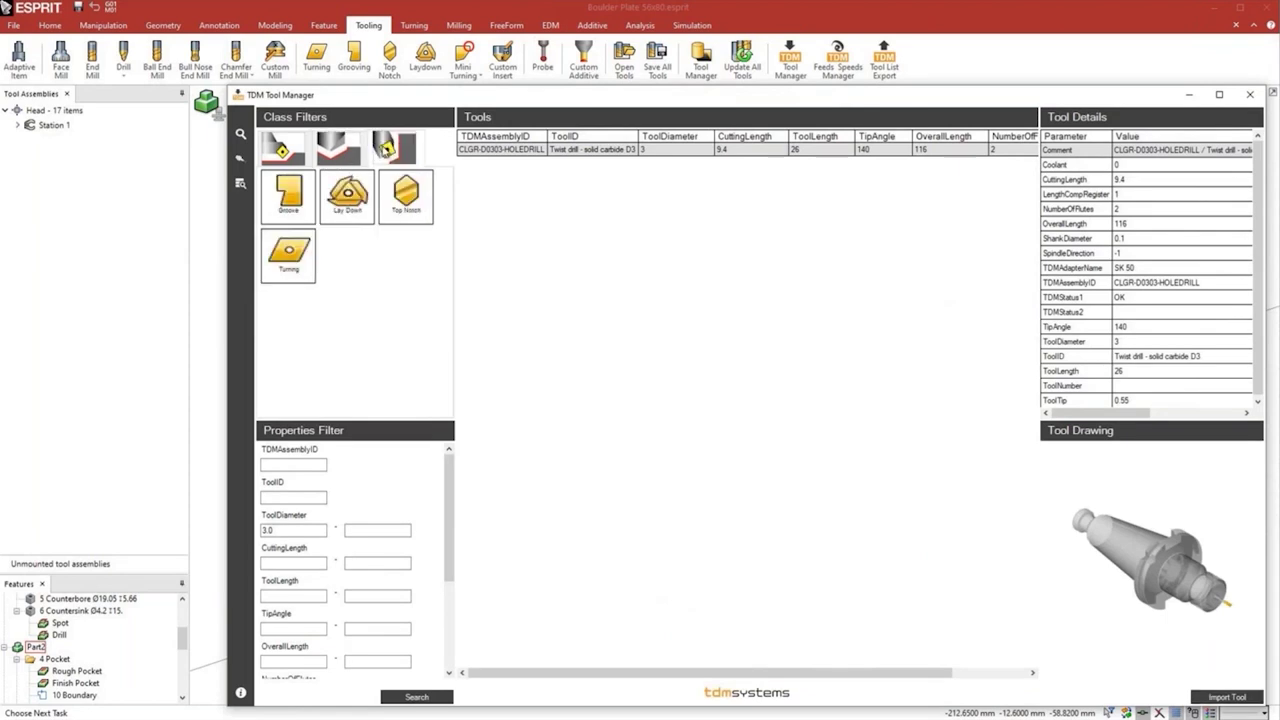
click(283, 149)
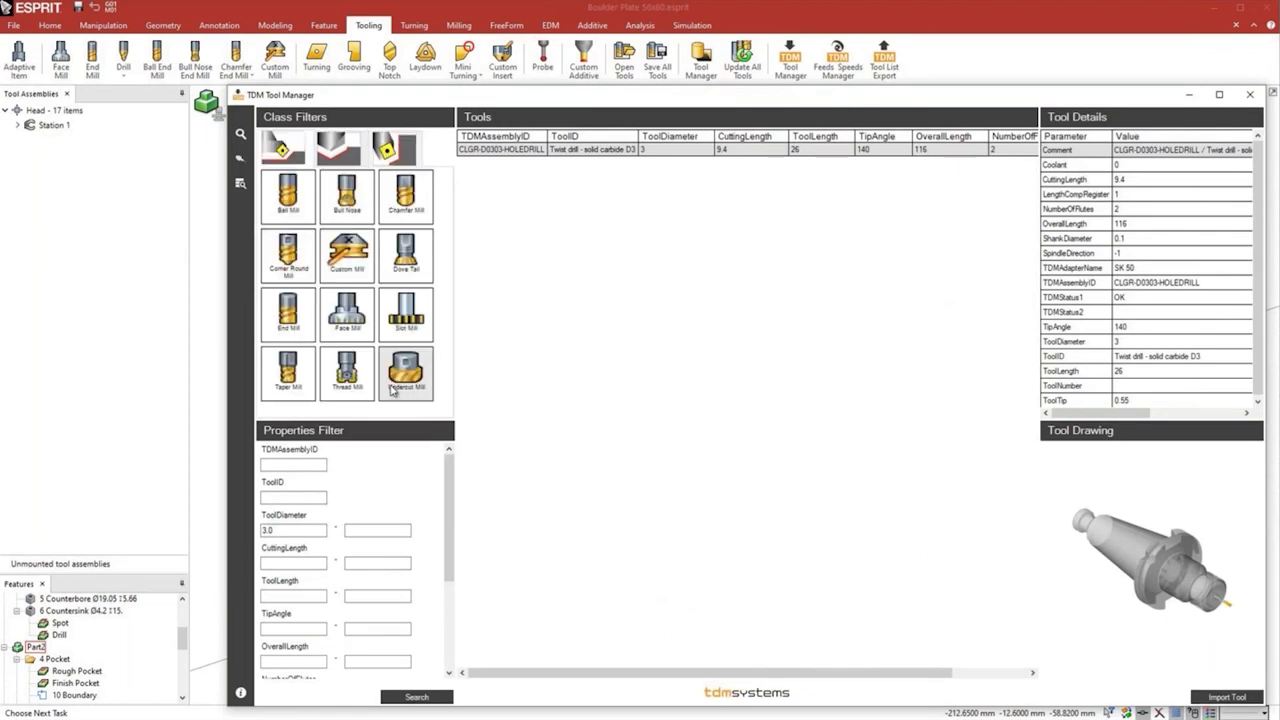
click(349, 316)
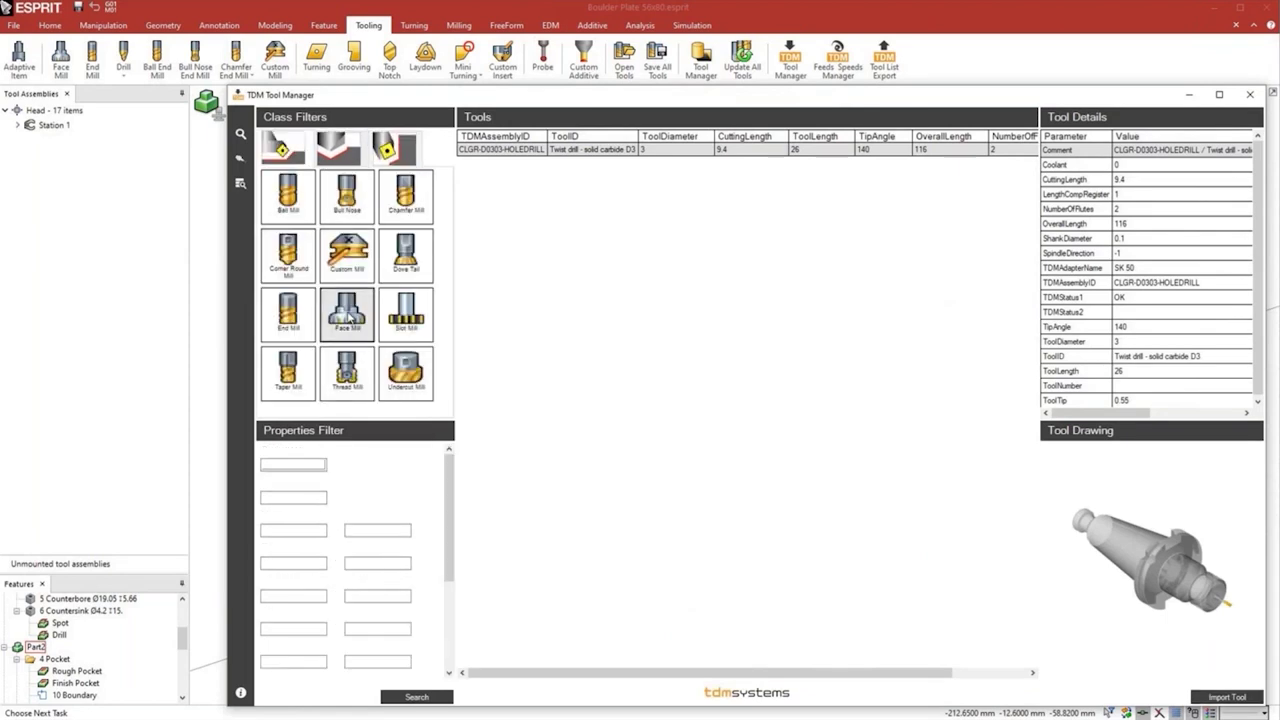
click(313, 531)
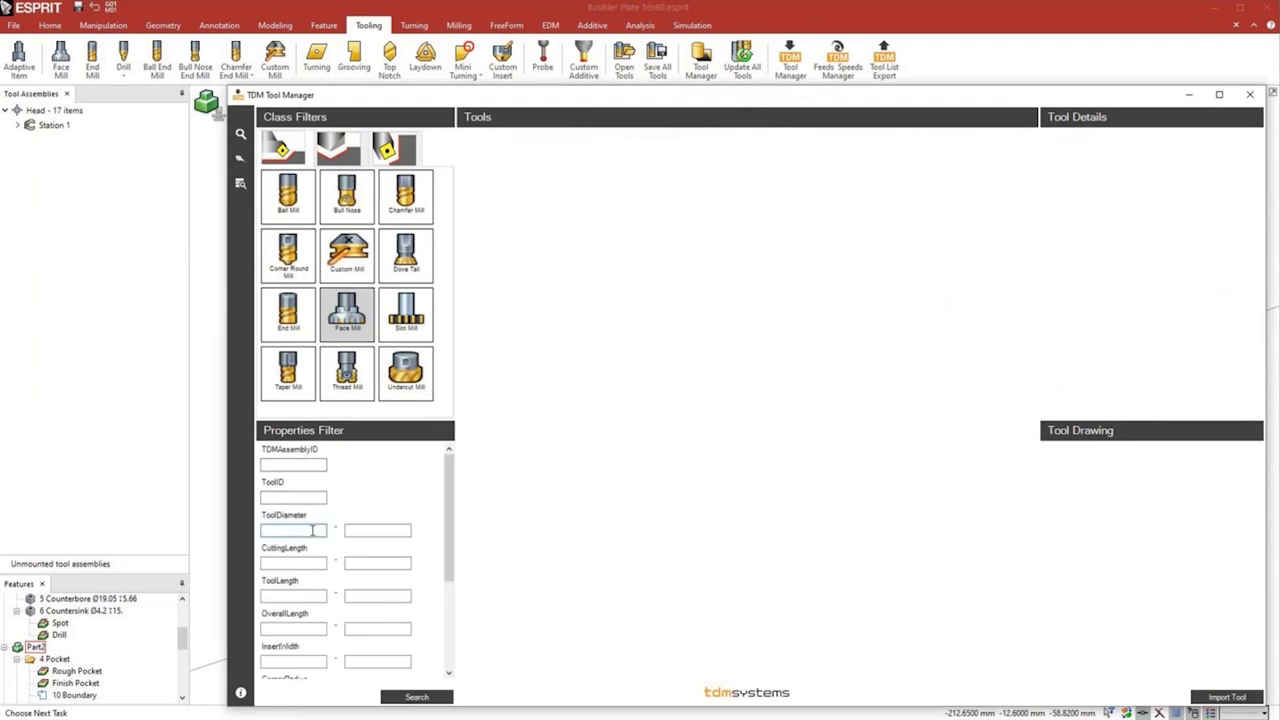
text(50)
click(417, 697)
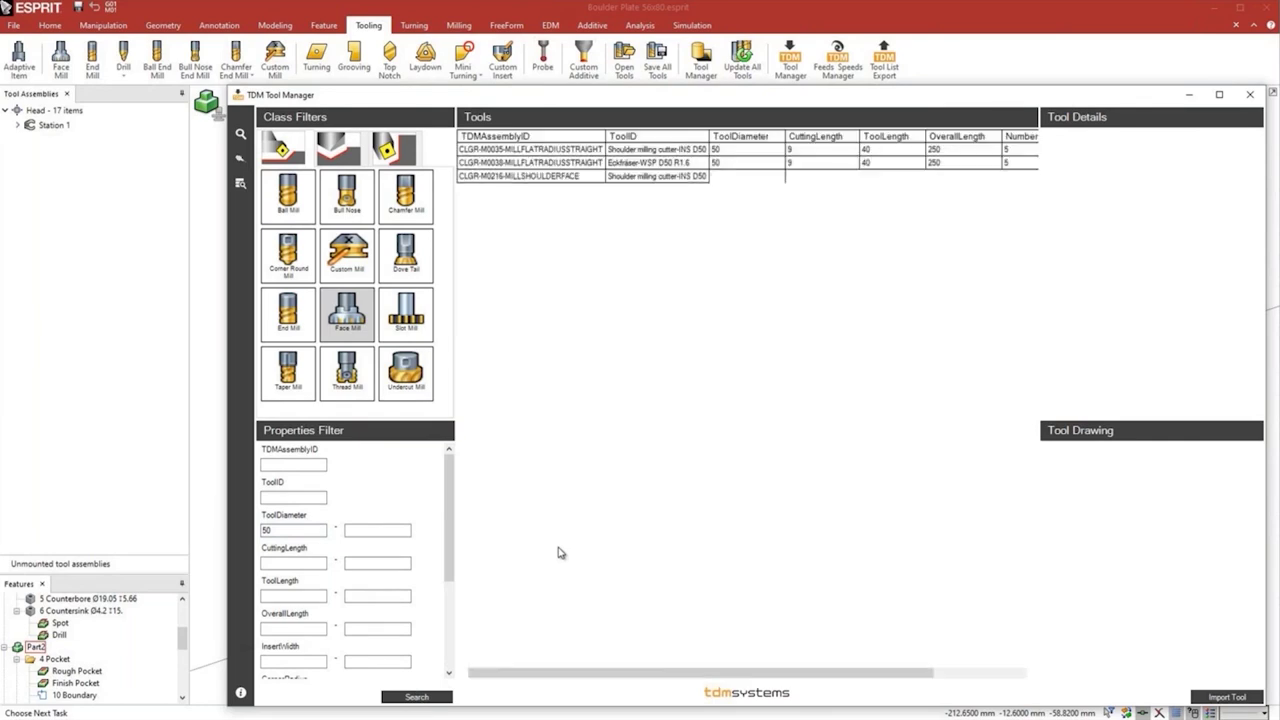
click(664, 150)
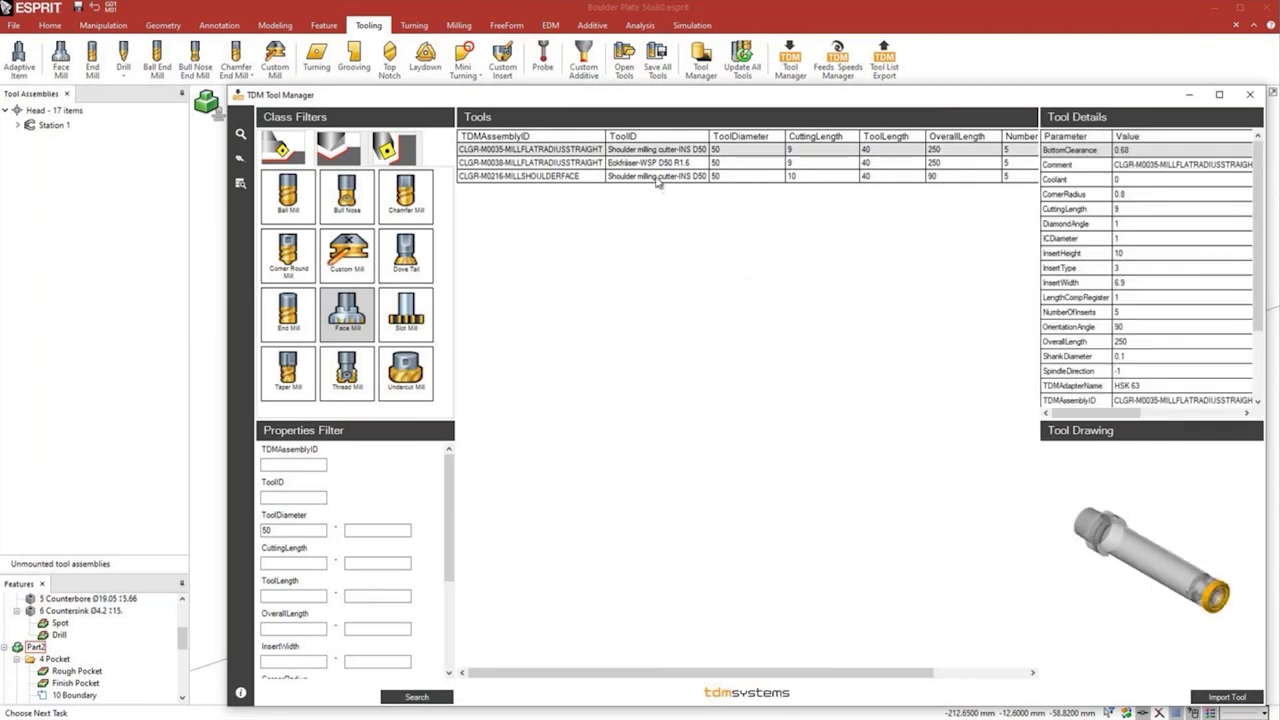
click(658, 177)
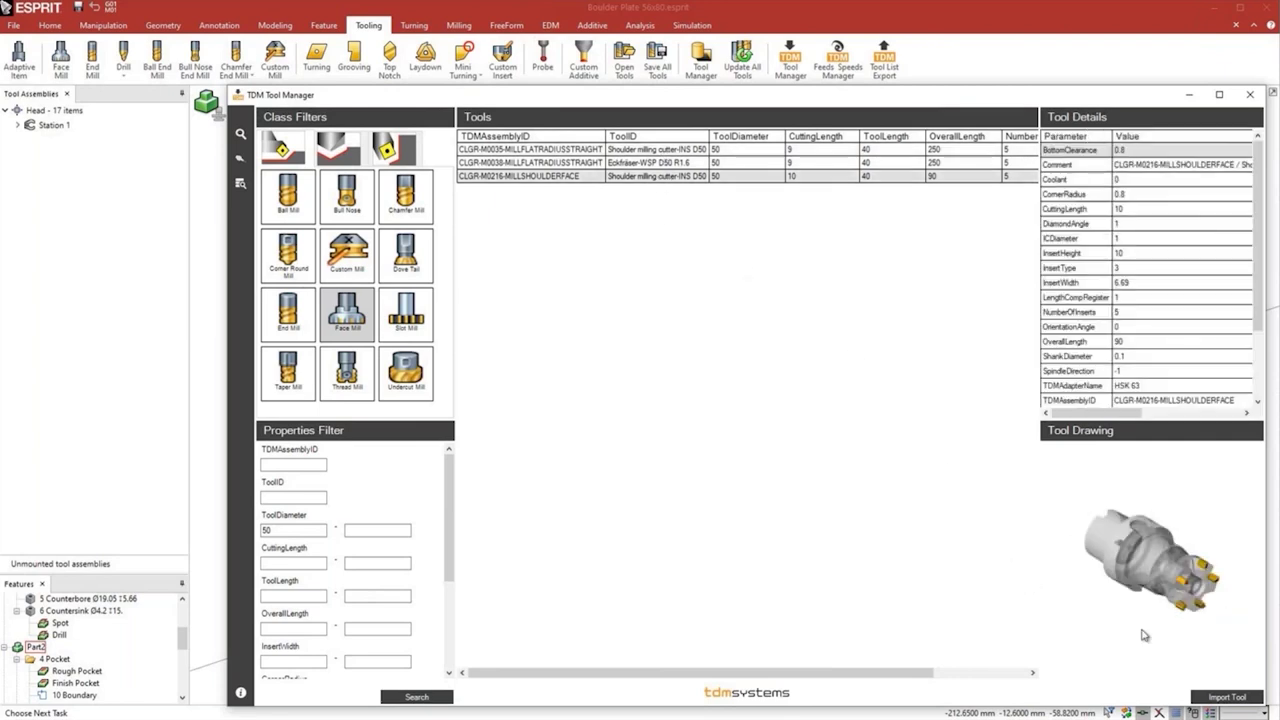
click(1219, 698)
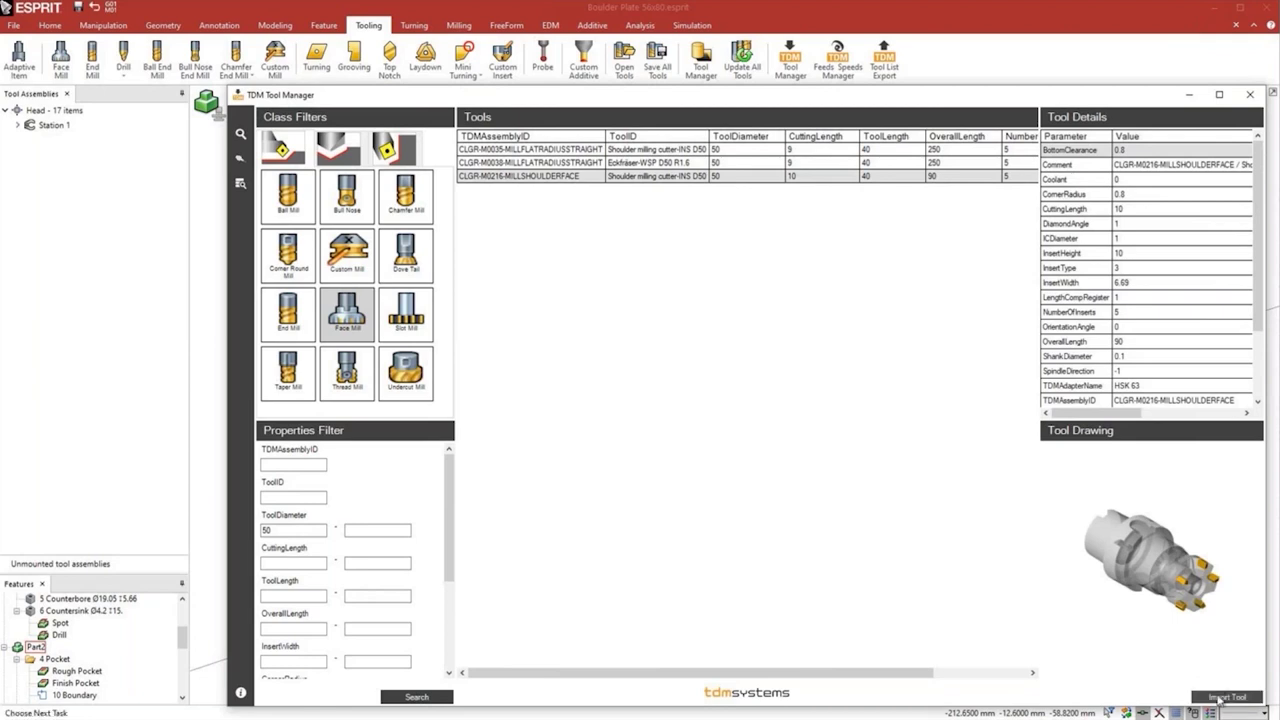
Search end mills of diameter 20 and import the 20 mm solid carbide shoulder cutter.
click(289, 330)
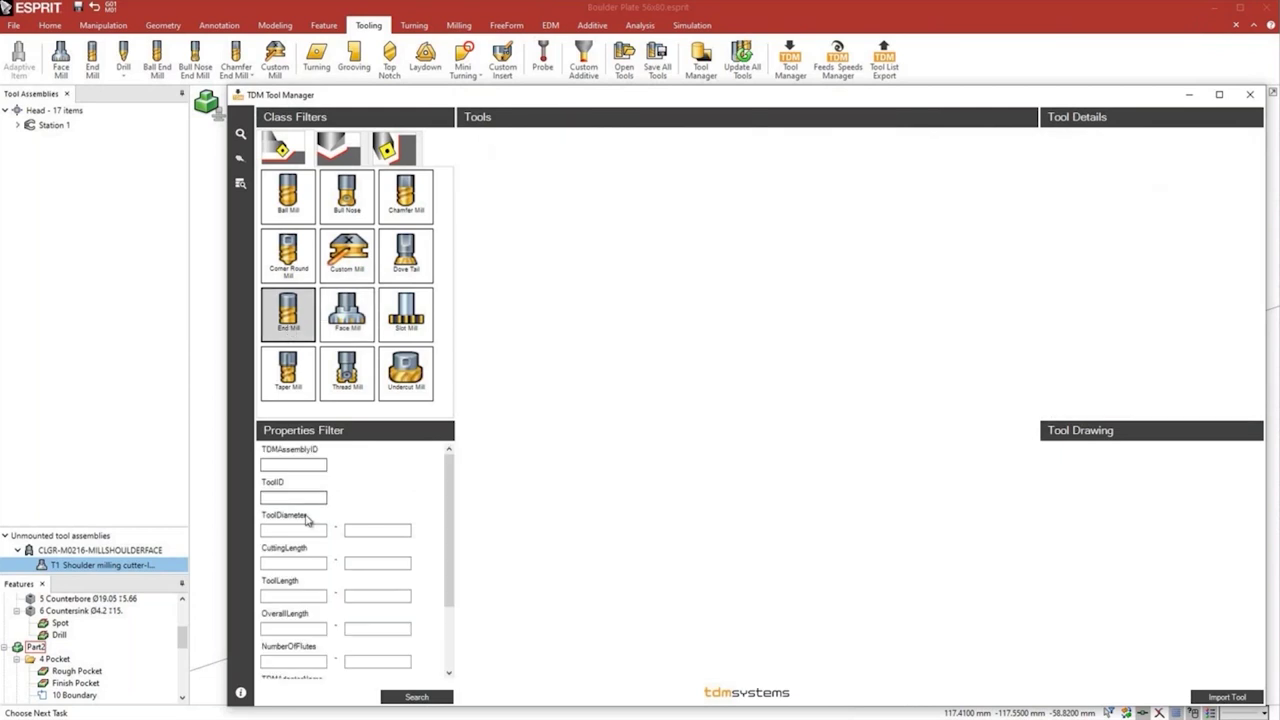
text(20)
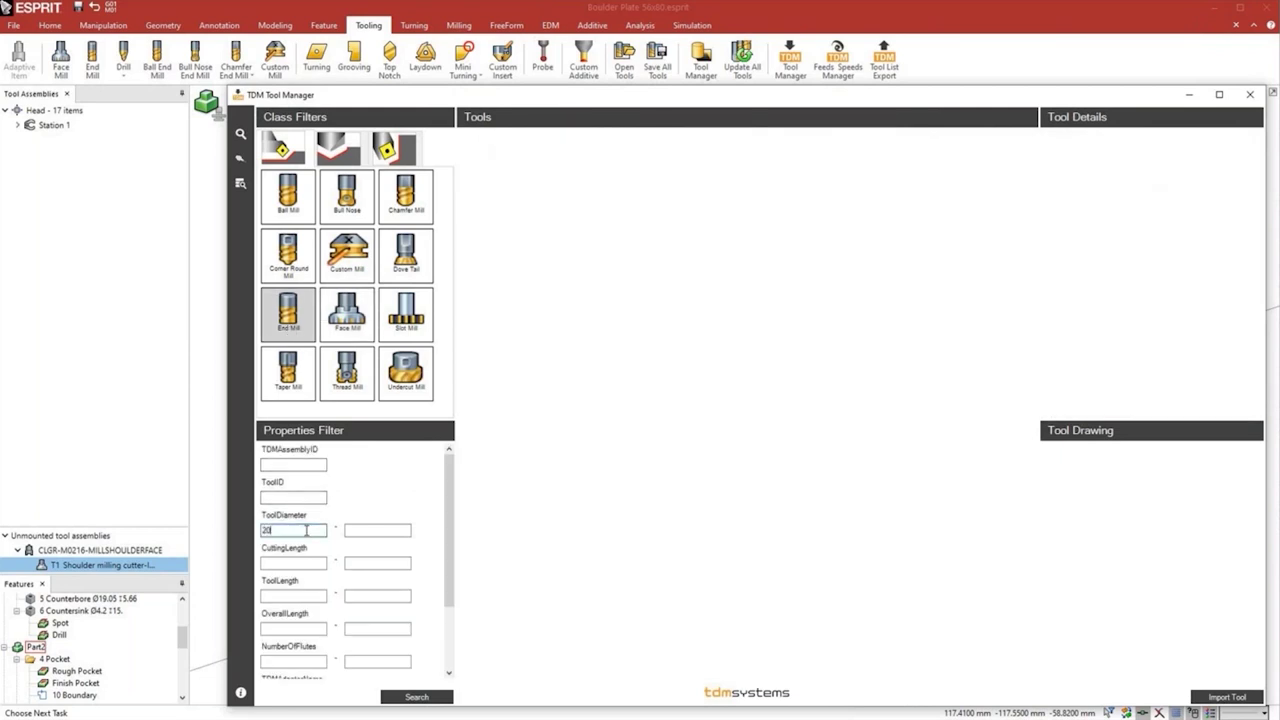
click(436, 695)
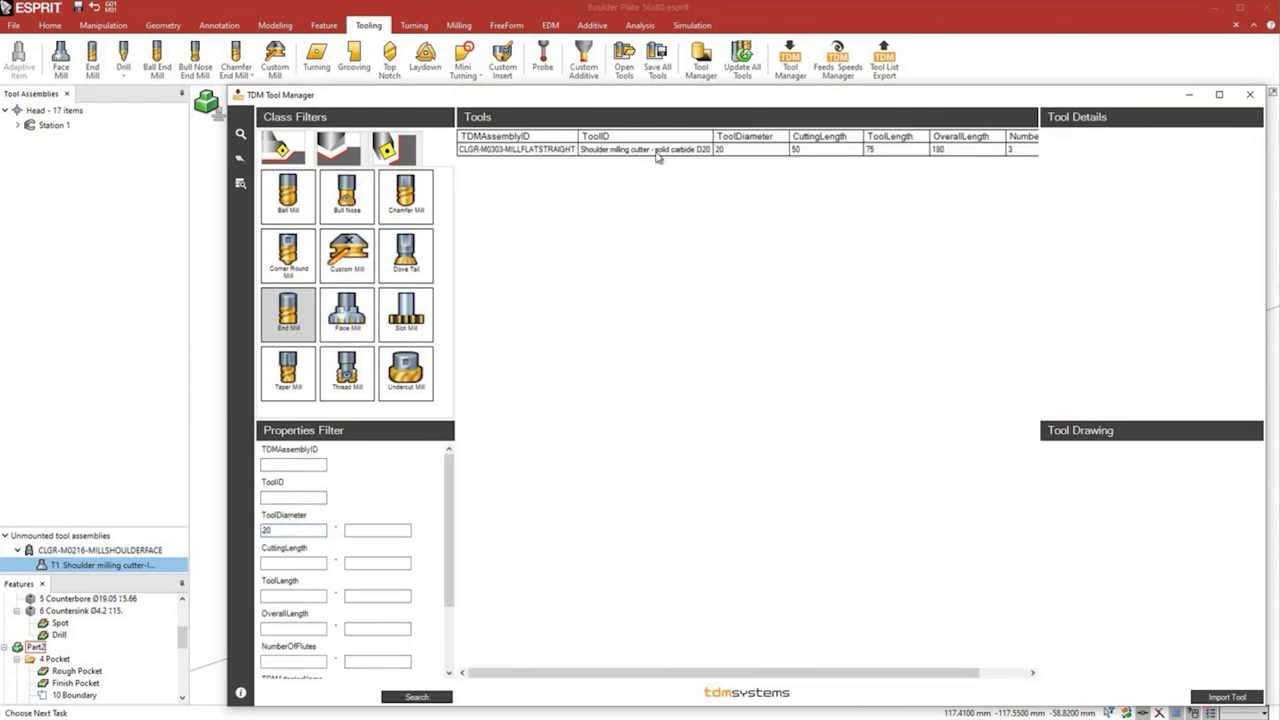
click(660, 150)
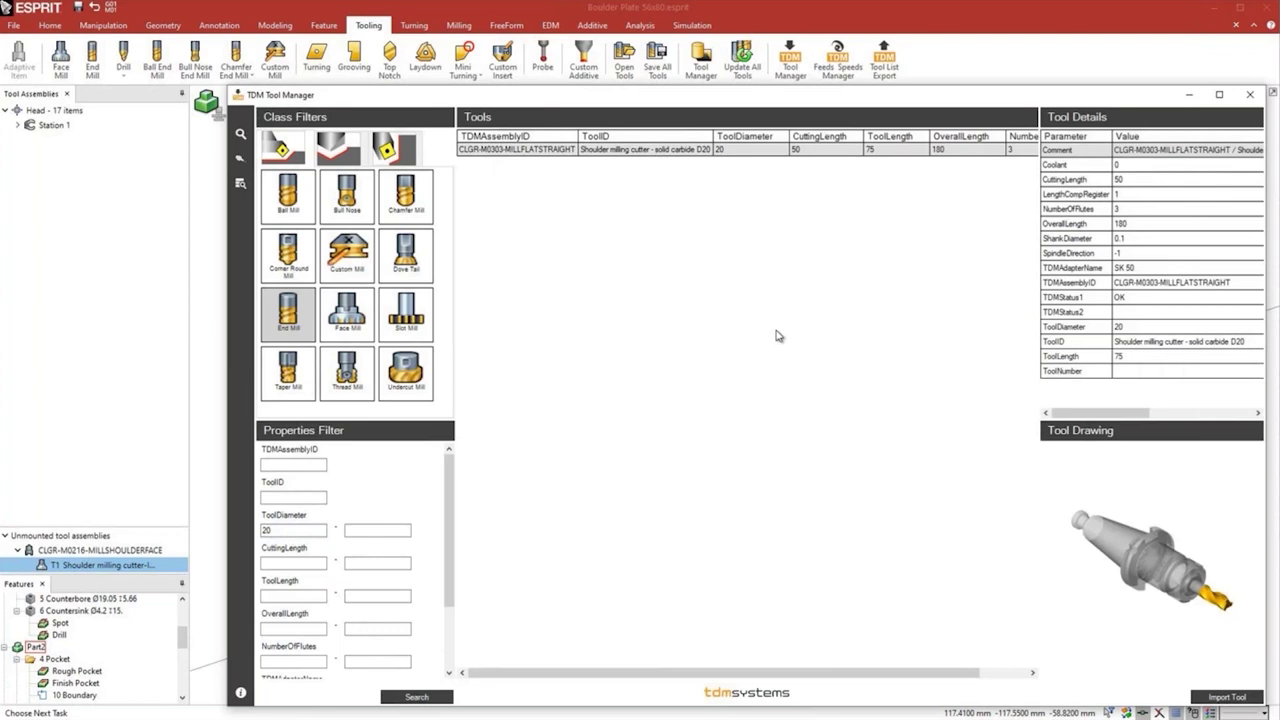
click(1196, 694)
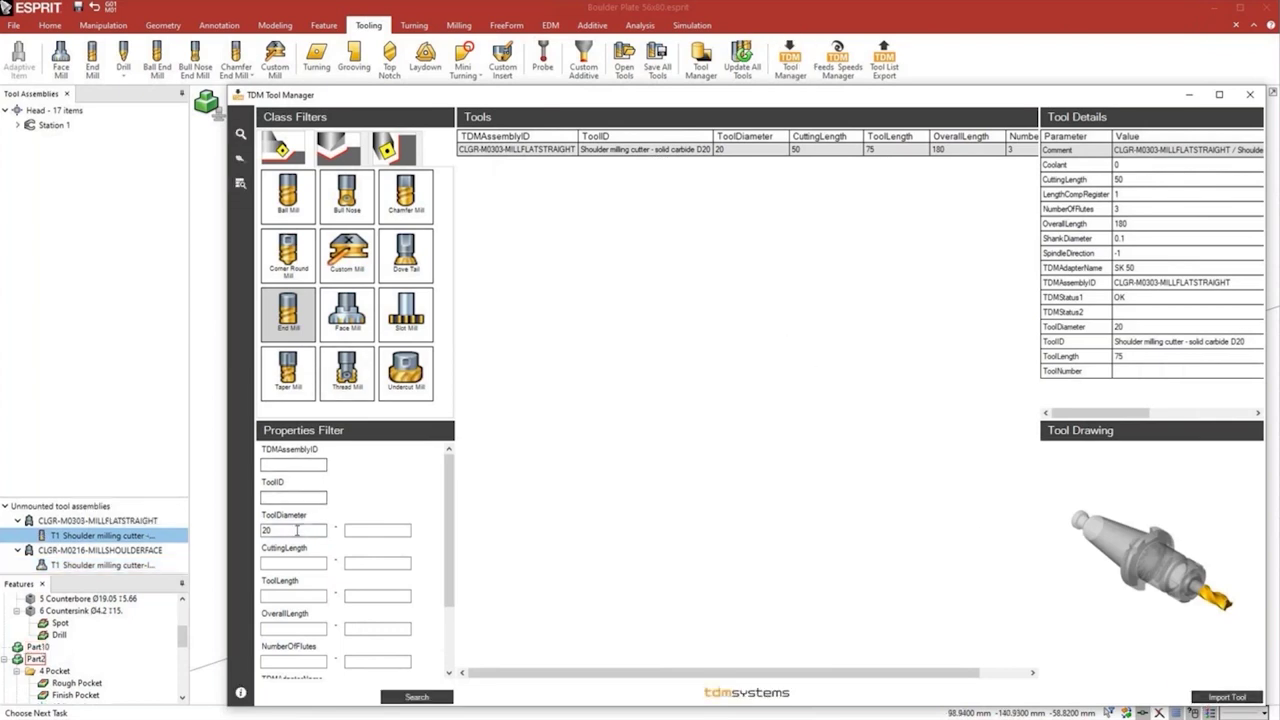
Search end mills of diameter 10 and select the 10 mm PKD finishing cutter.
double_click(266, 531)
text(10)
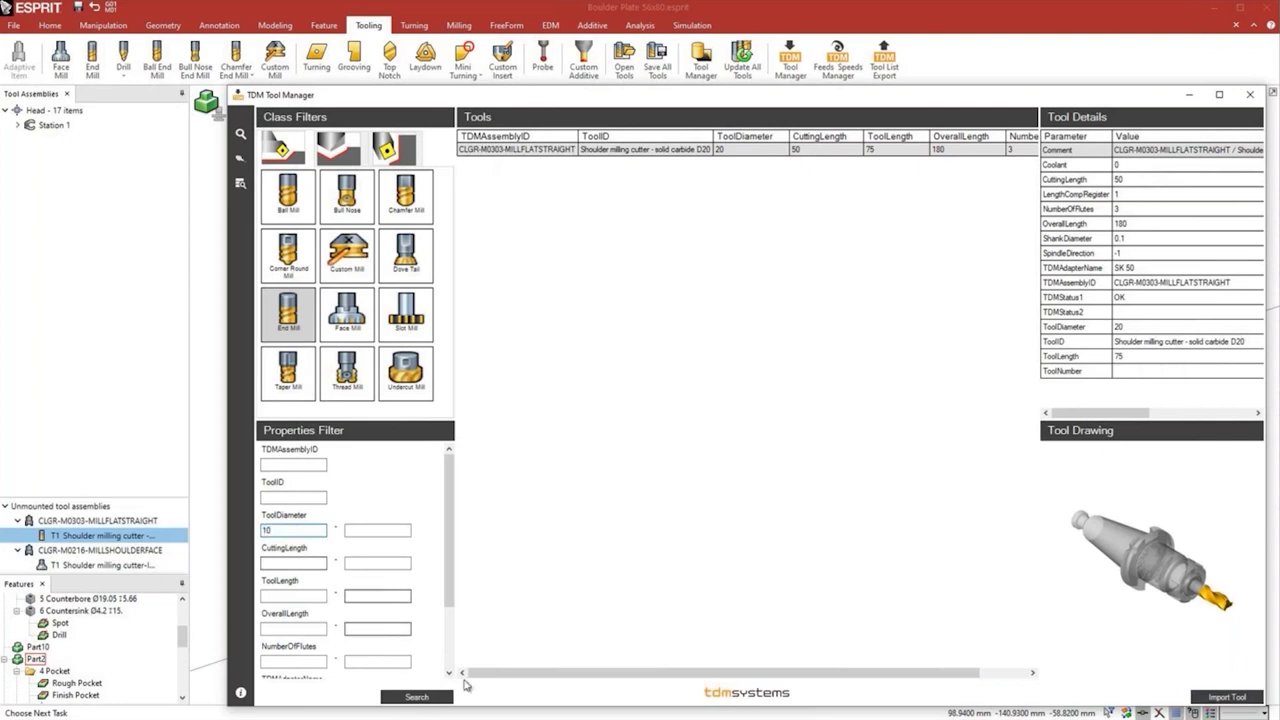
click(416, 696)
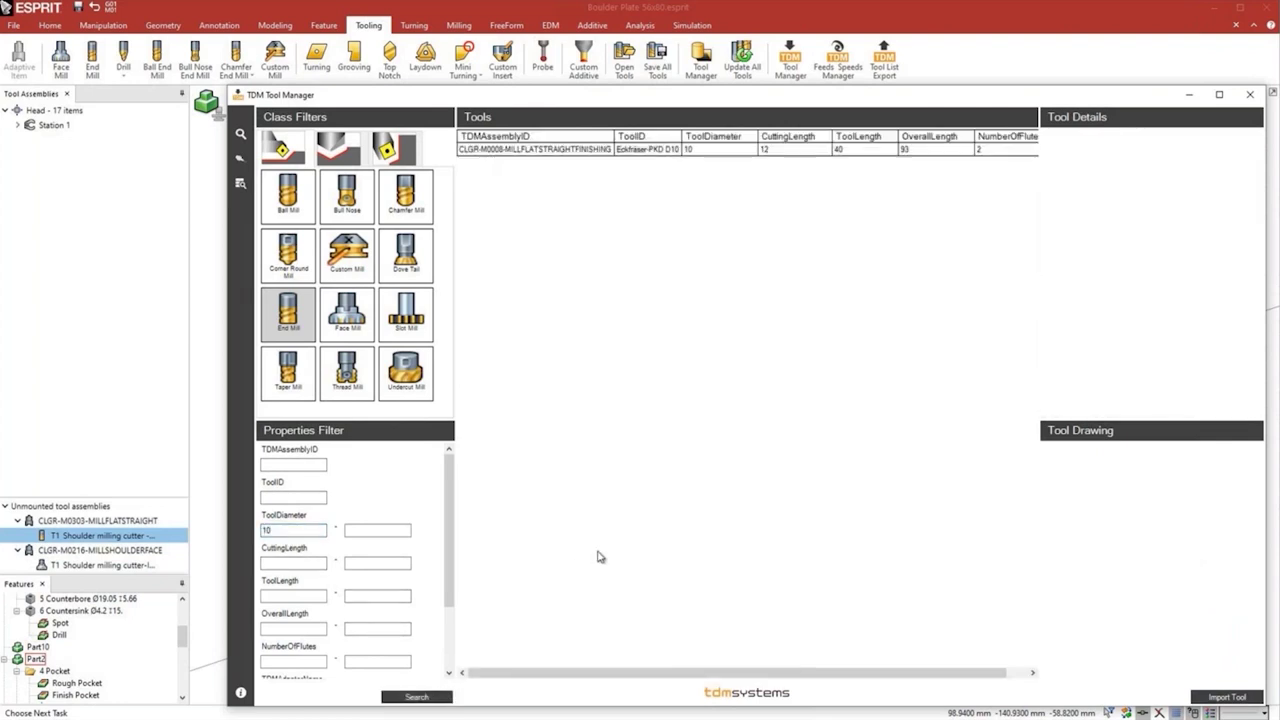
click(706, 149)
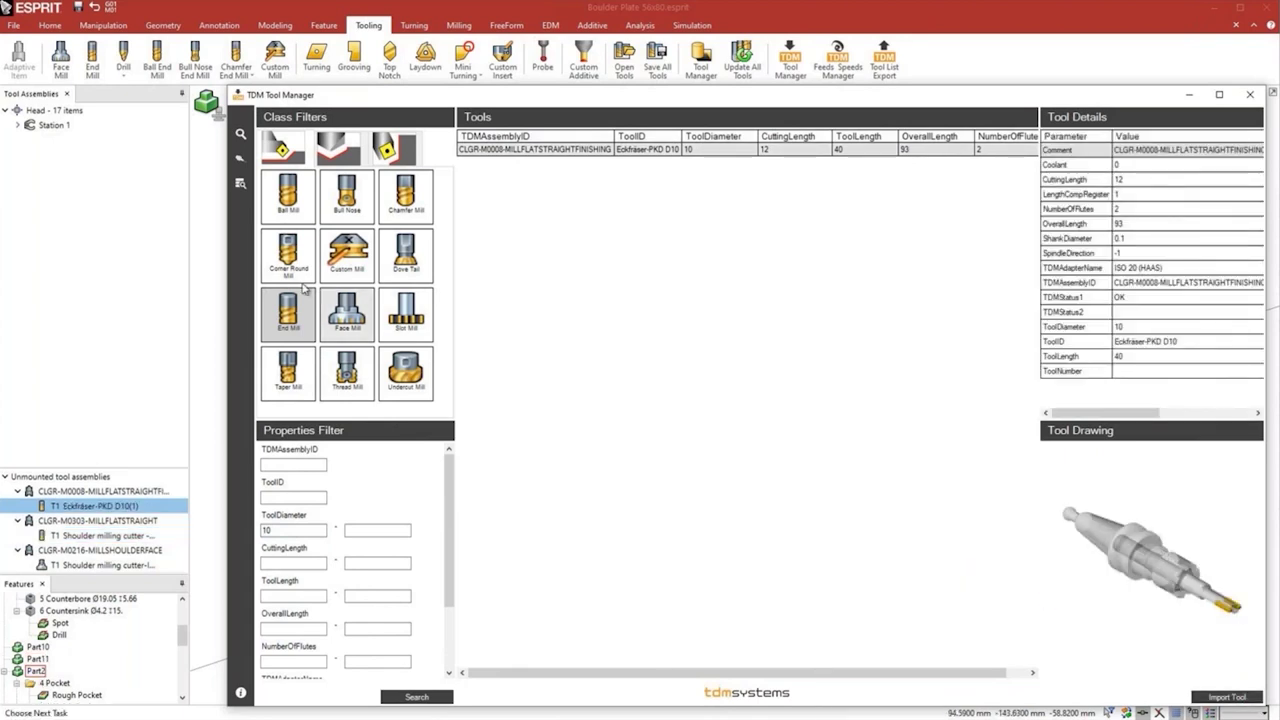
Filter the drilling class to 8 mm drills and import CLGR-D0001-HOLEDRILL.
click(340, 148)
click(296, 264)
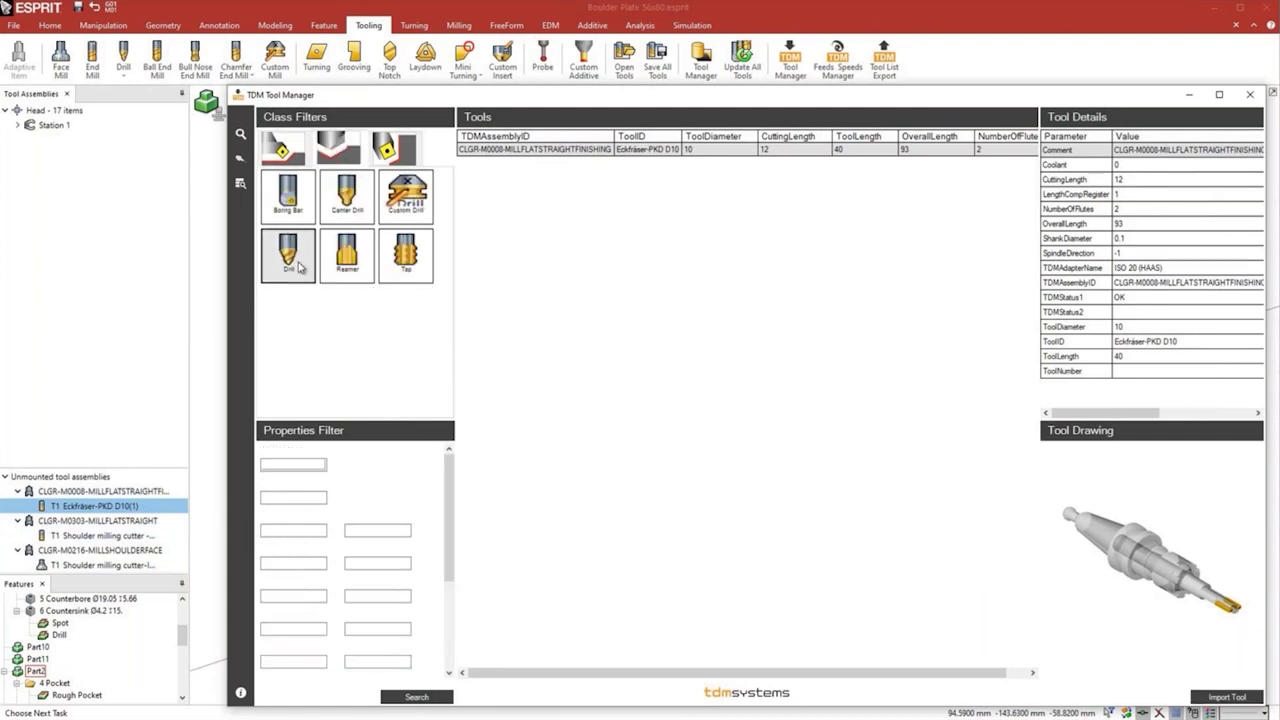
click(296, 530)
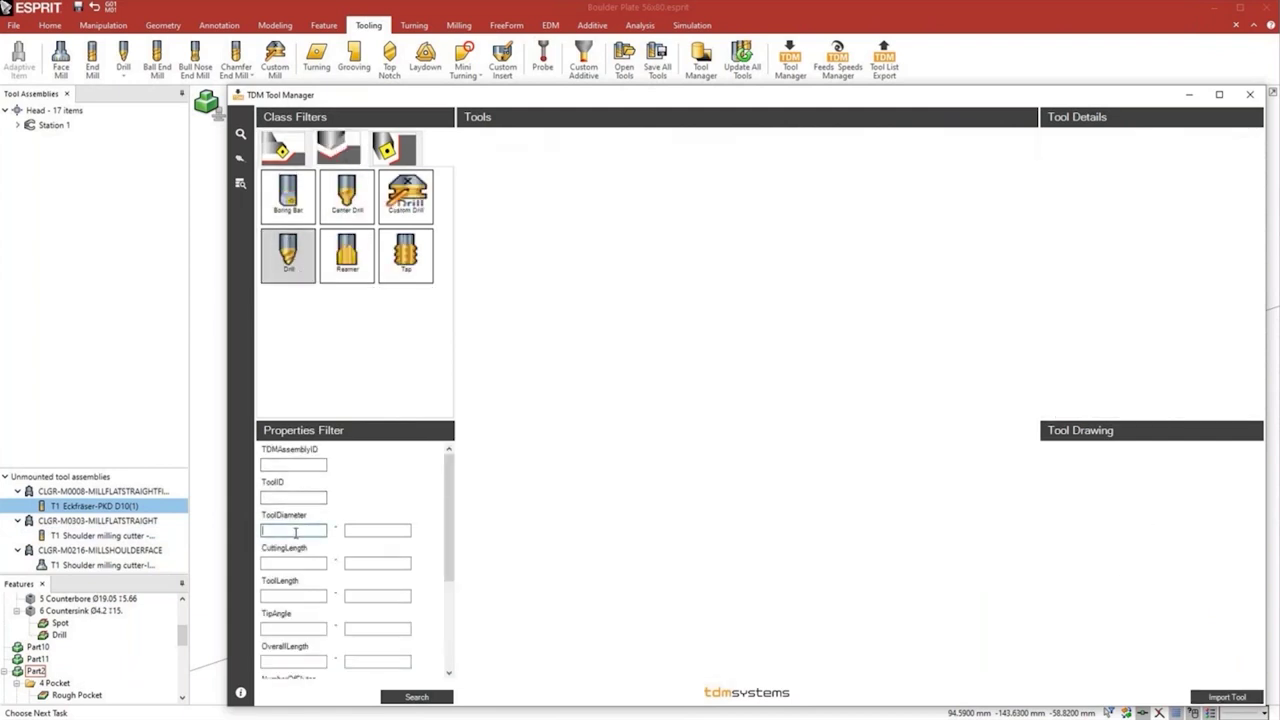
text(8)
click(415, 696)
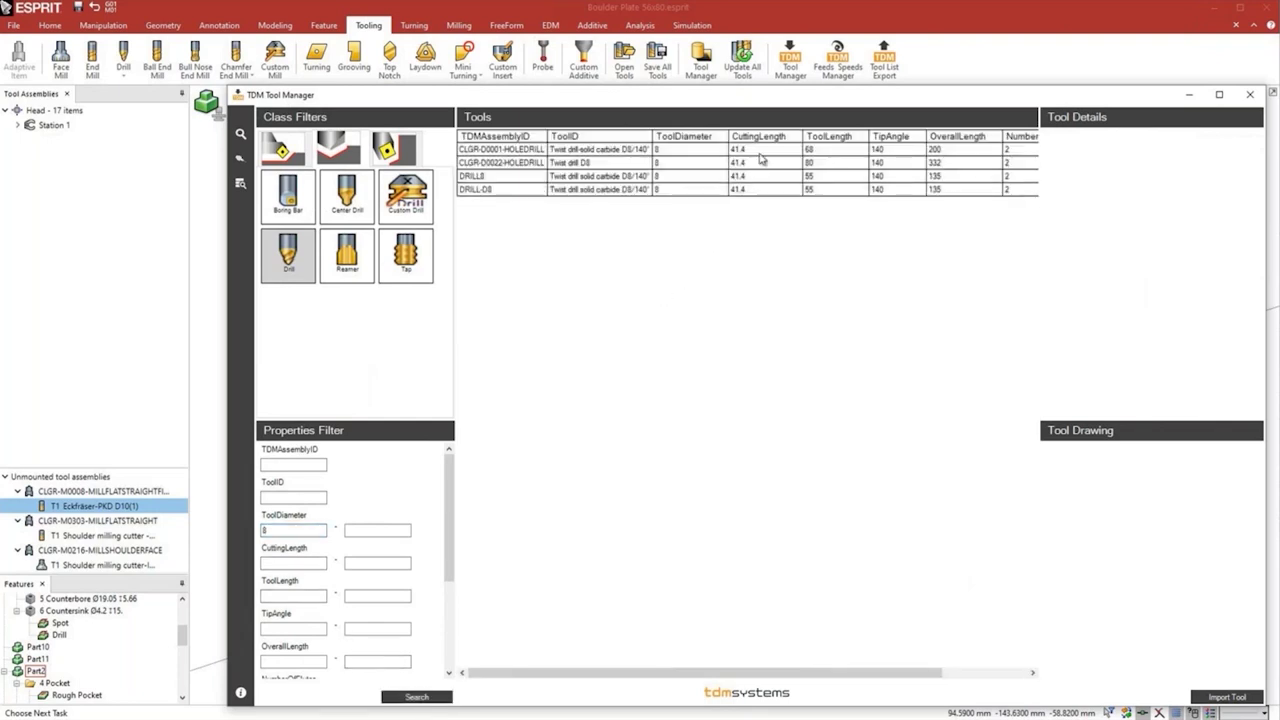
click(760, 151)
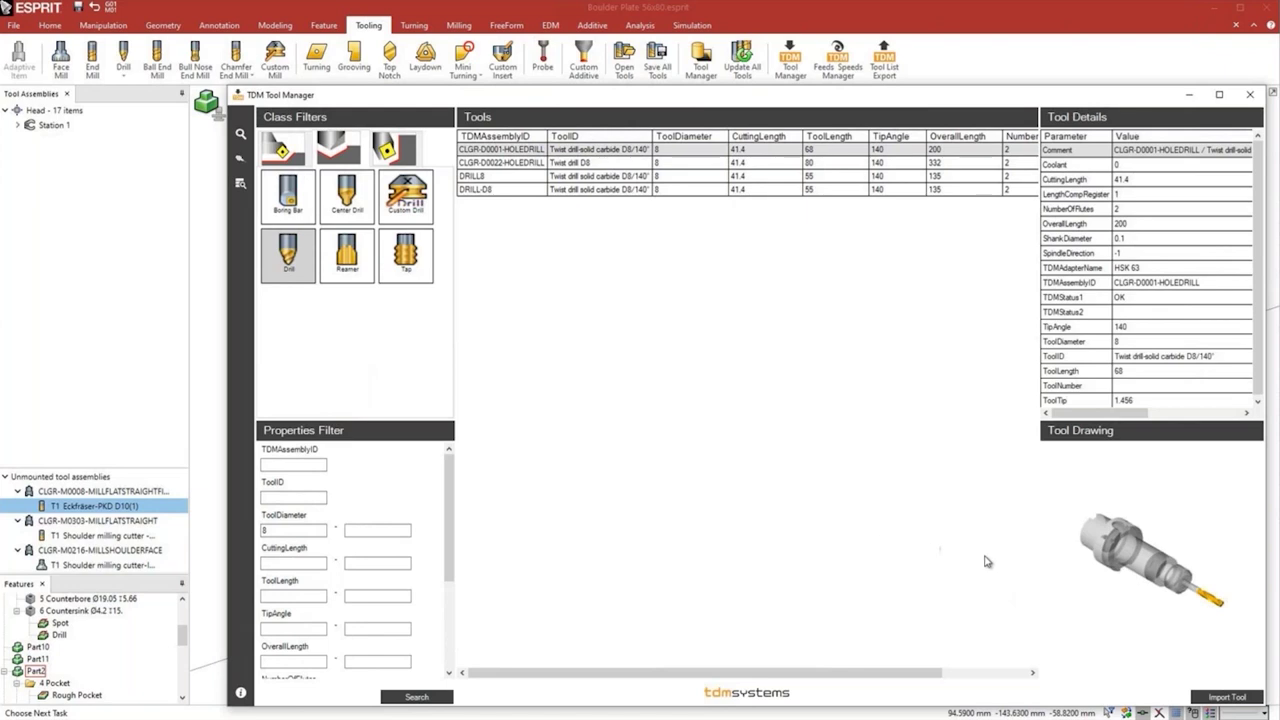
click(1244, 698)
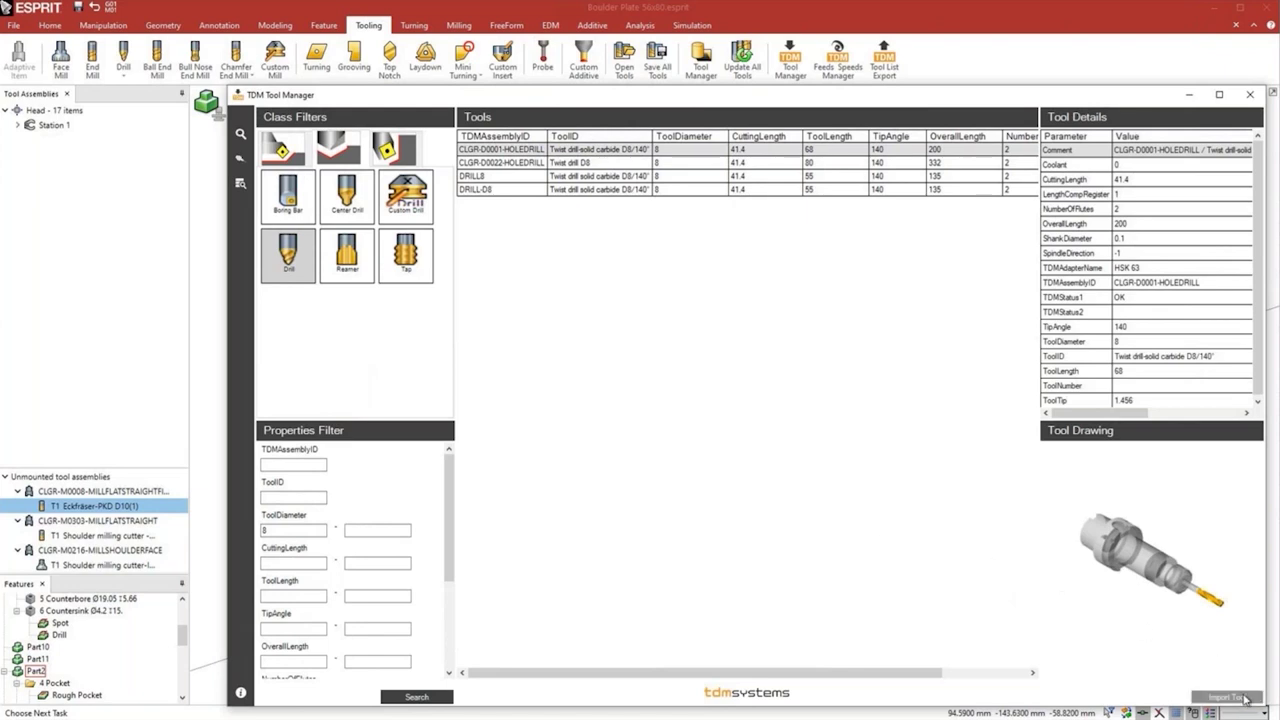
Change the diameter filter to 3 and import the 3 mm CLGR-D0303-HOLEDRILL.
double_click(293, 530)
text(3)
click(416, 697)
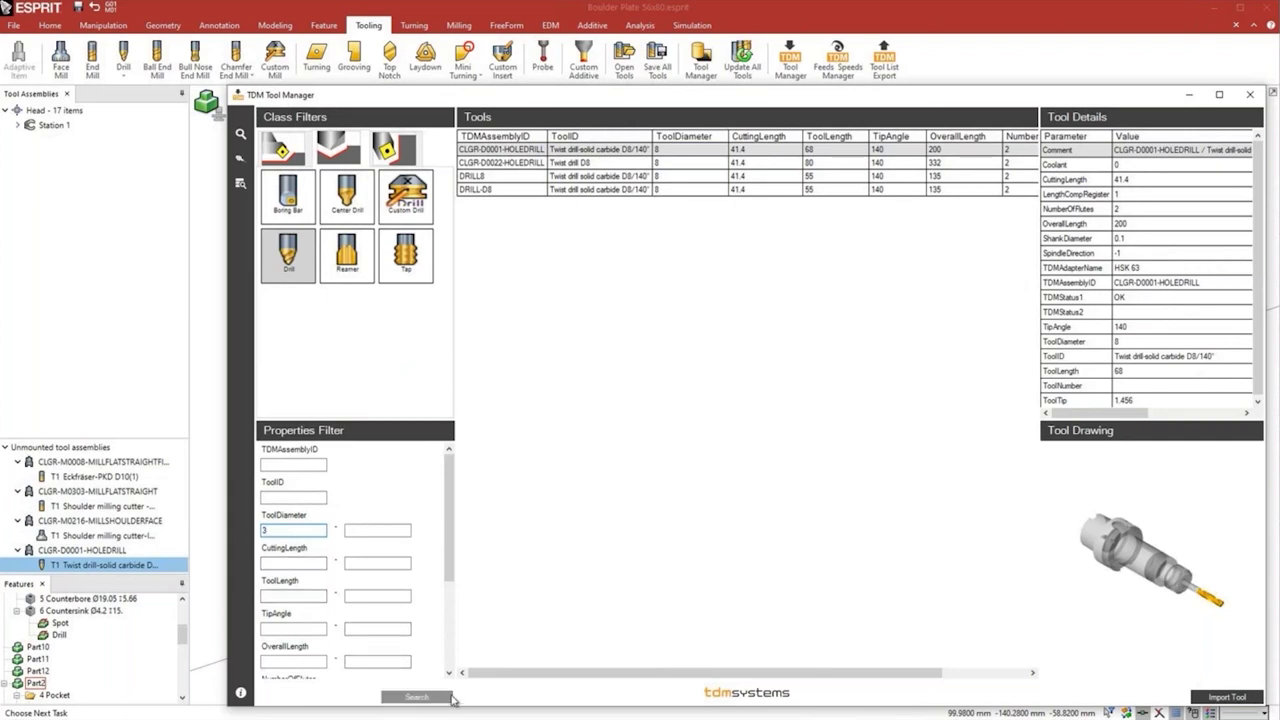
click(660, 150)
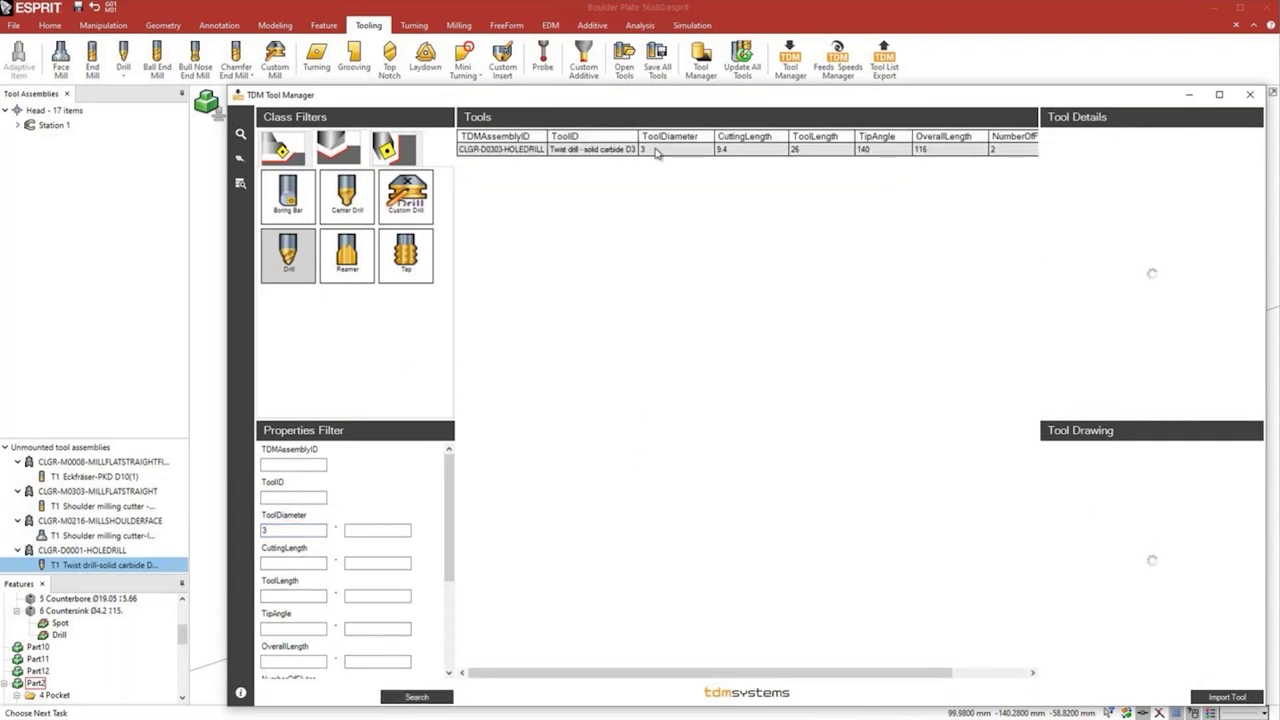
click(1216, 696)
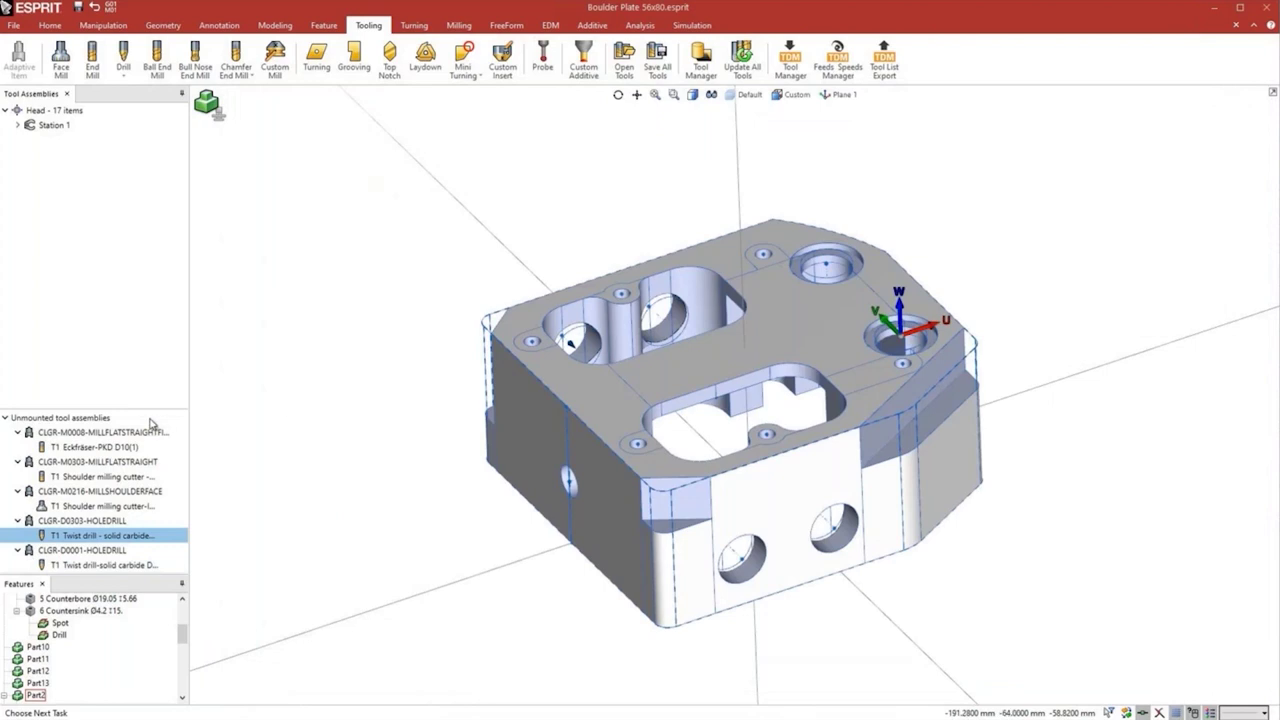
Select all unmounted tool assemblies and mount them onto Station 1.
click(84, 433)
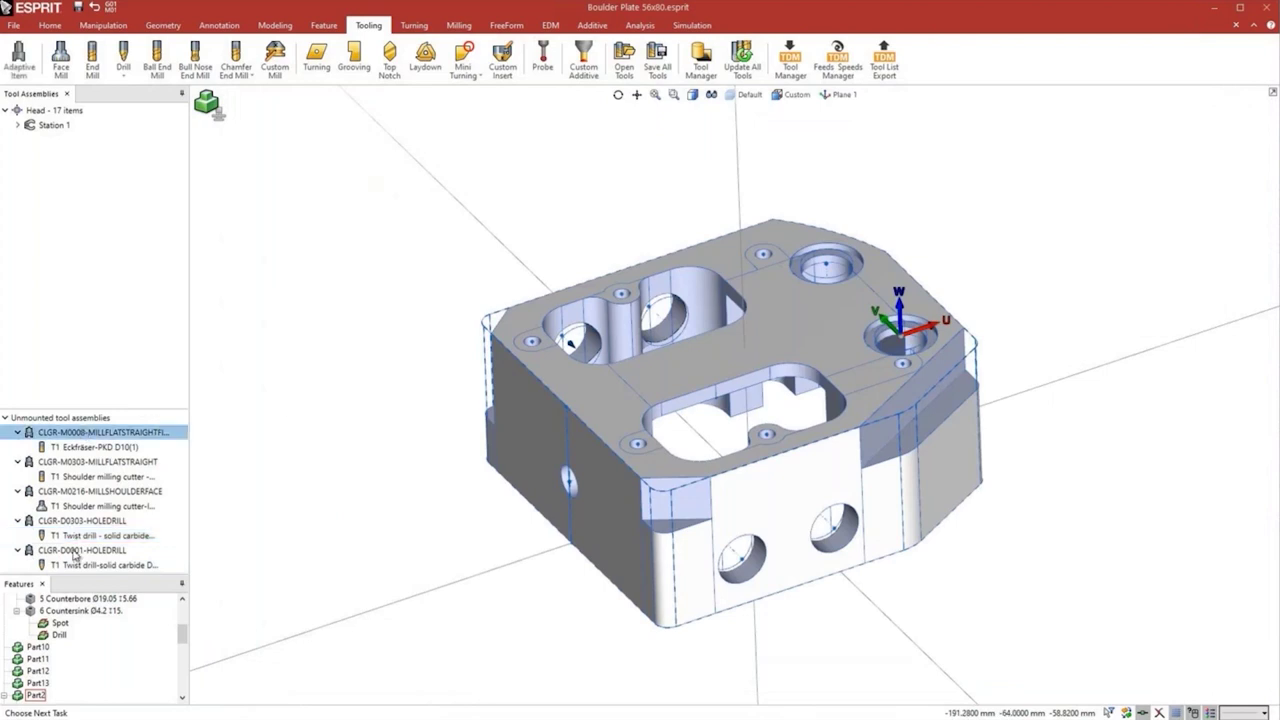
shift+click(73, 552)
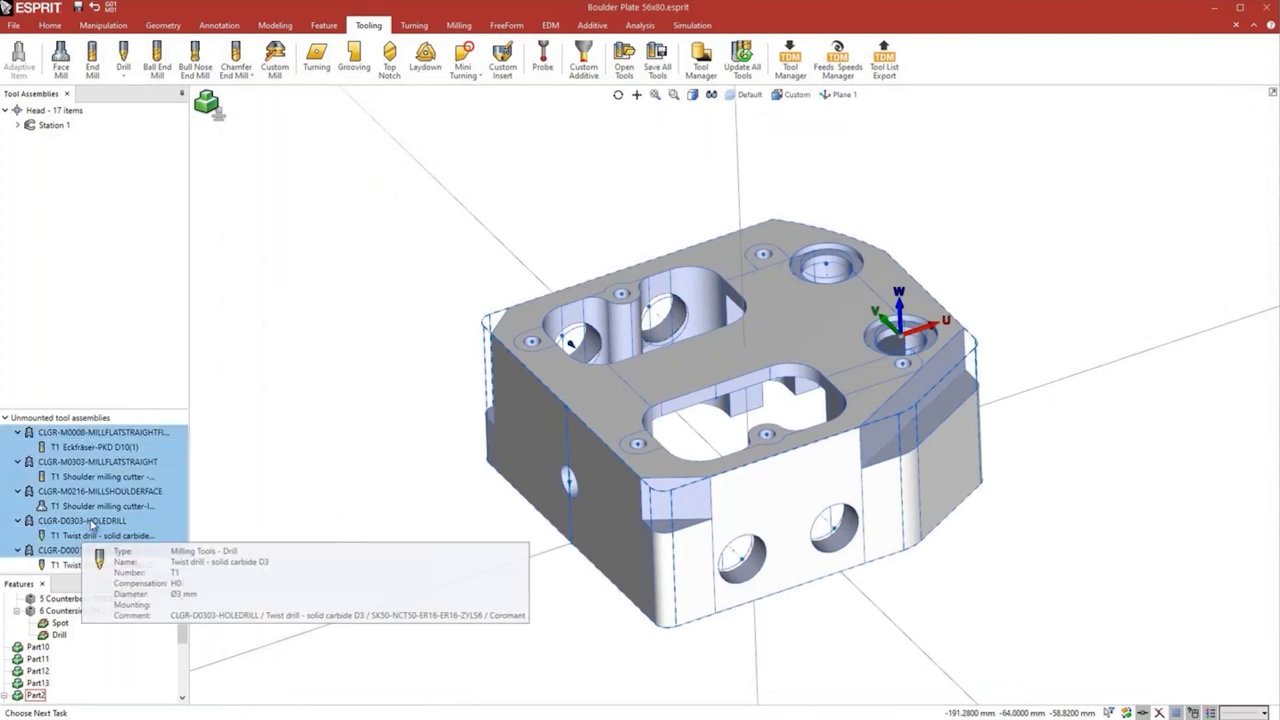
drag(92, 437, 90, 154)
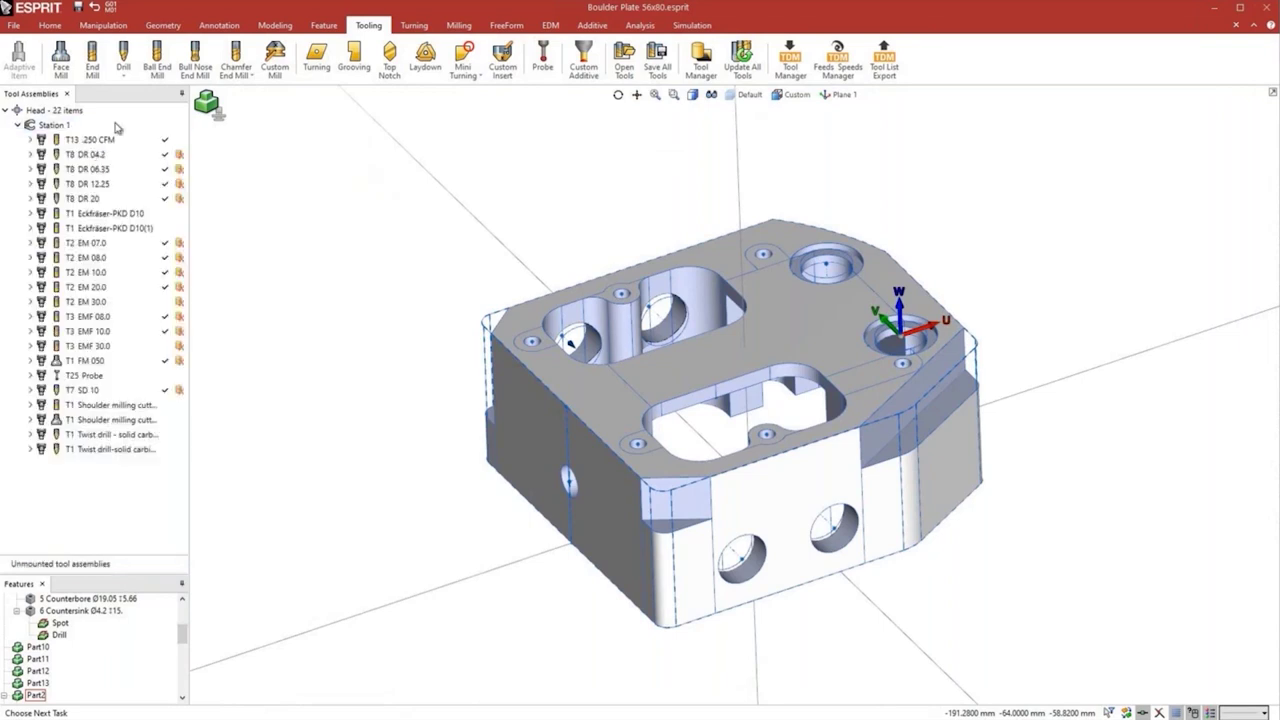
Show the machine and preview both shoulder cutters and the 3 mm and 8 mm drills in the spindle.
click(208, 103)
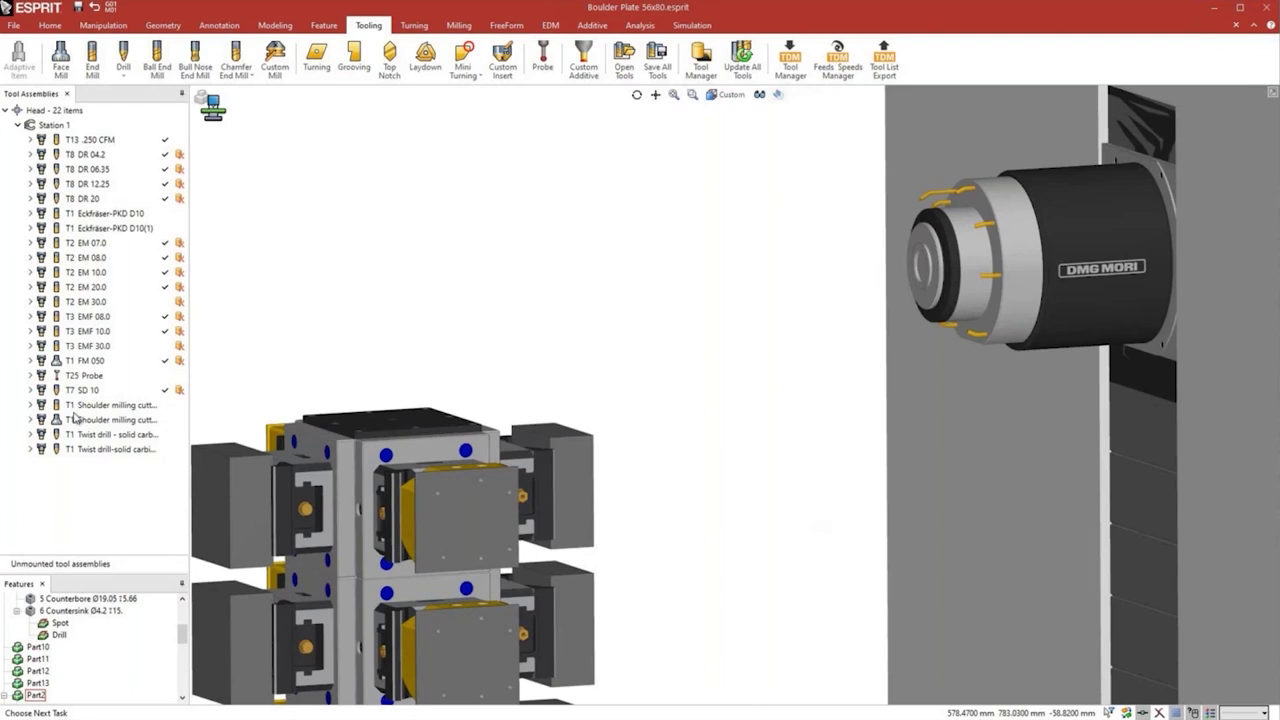
click(101, 393)
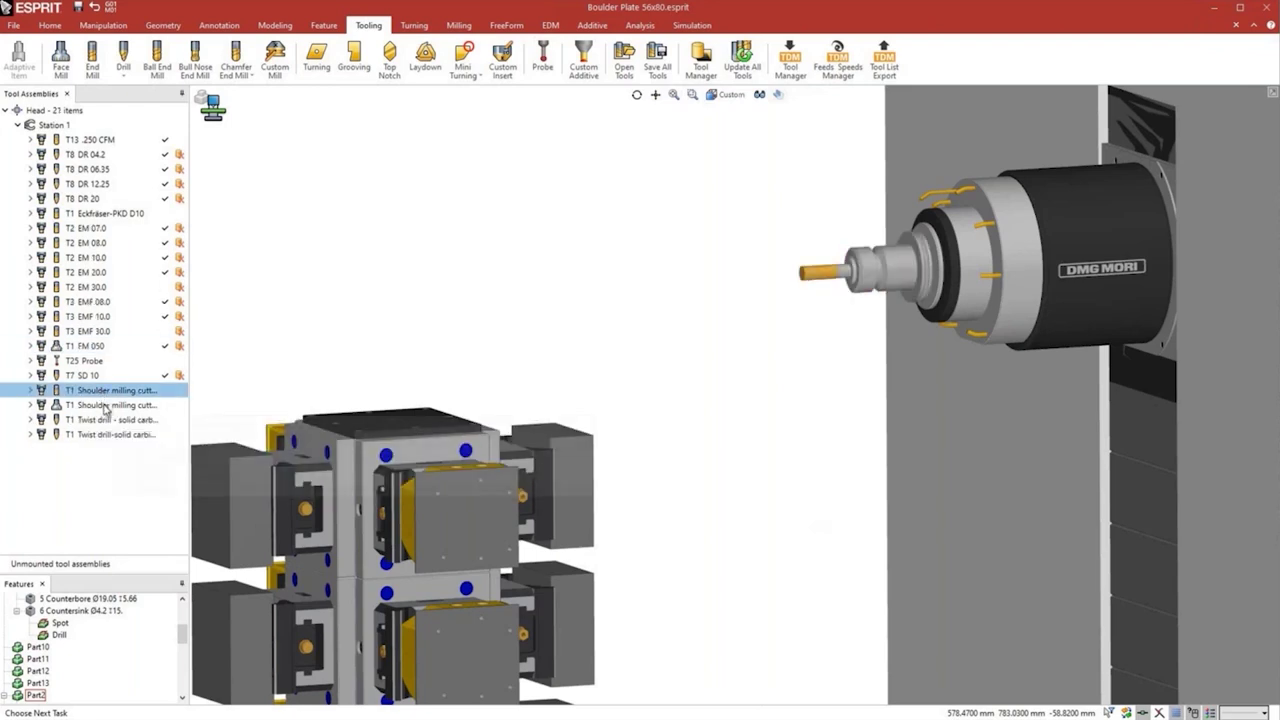
click(104, 408)
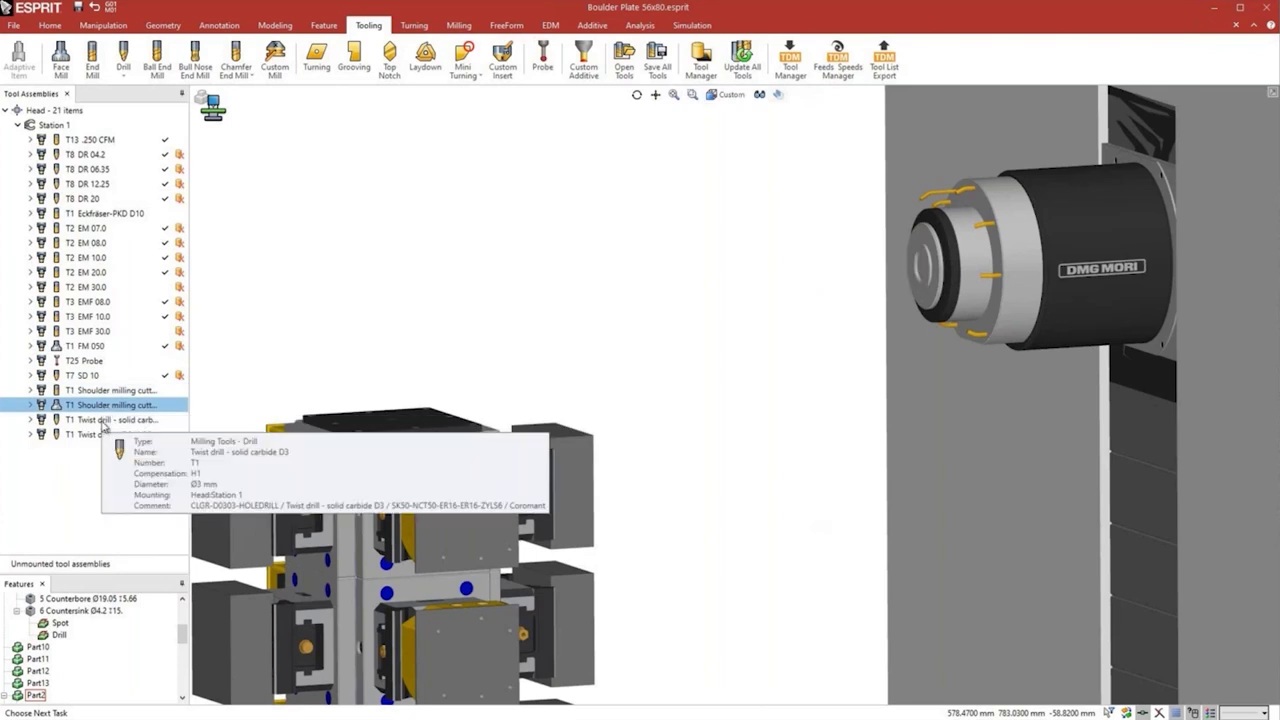
click(104, 421)
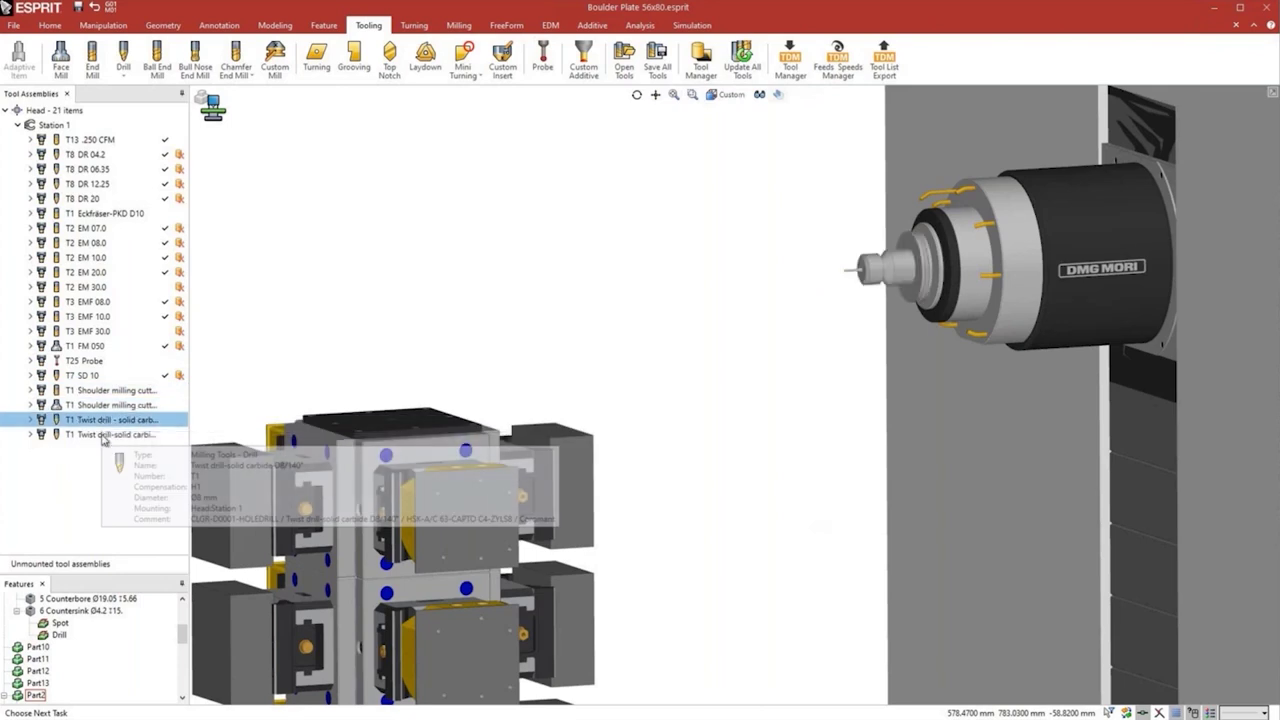
click(104, 436)
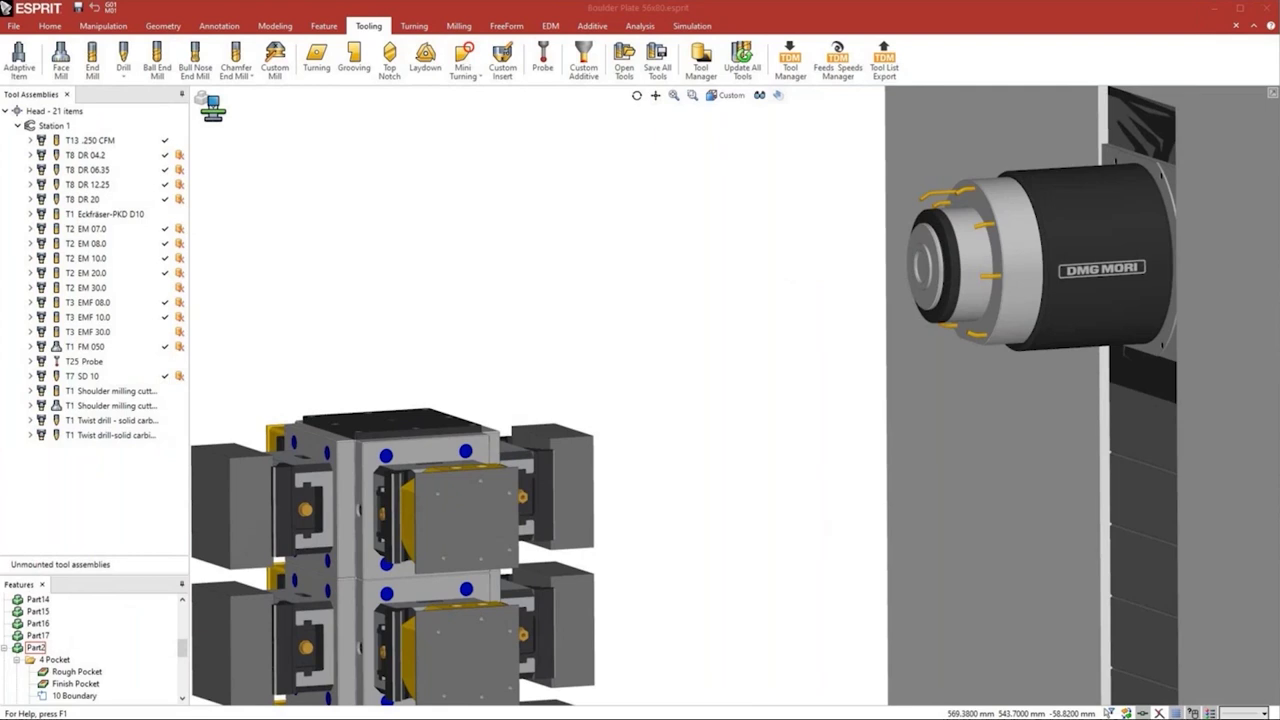
Filter TDM turning tools by nose radius 1.2 and import CLGR-T0024-TURNTURNEXTERNAL.
click(790, 63)
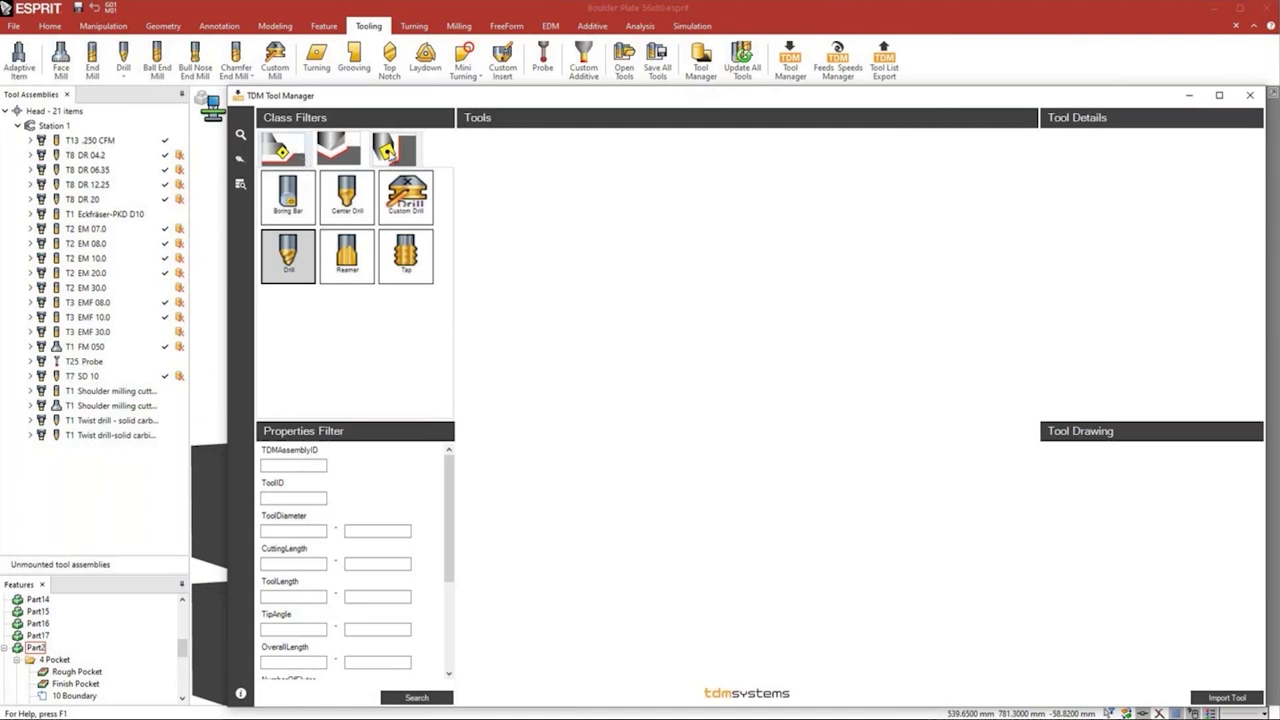
click(393, 150)
click(289, 262)
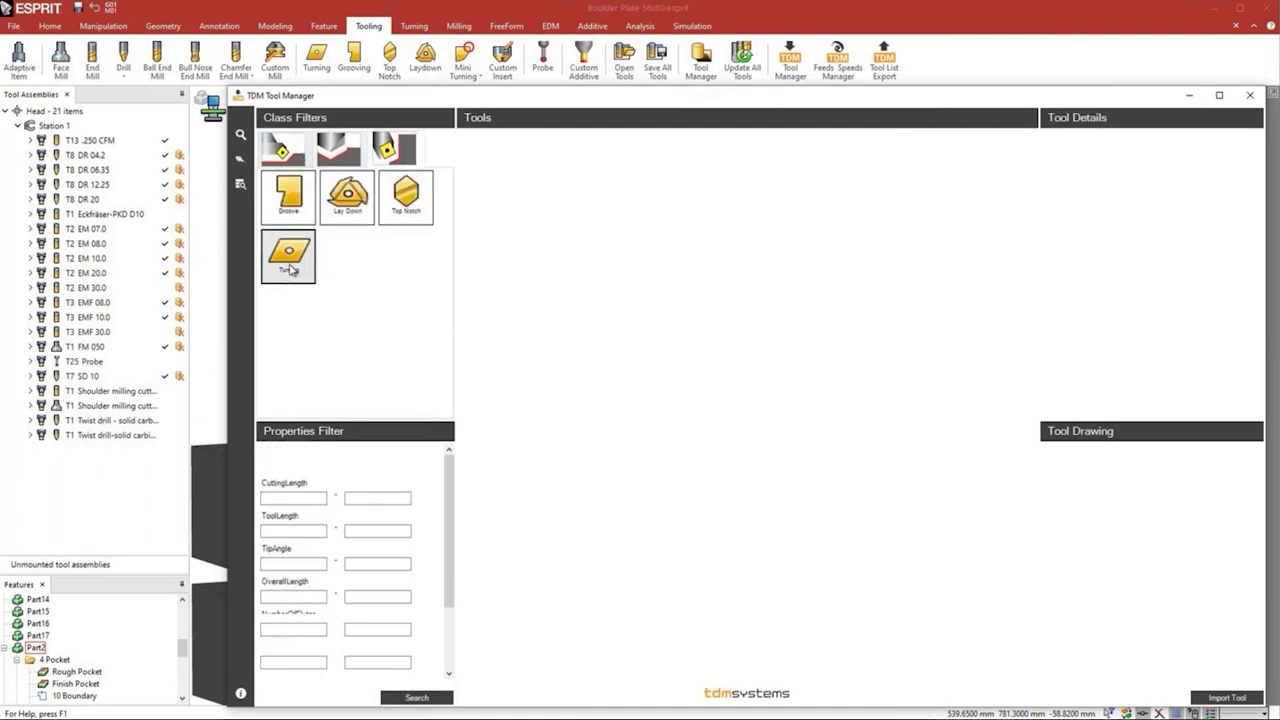
click(301, 595)
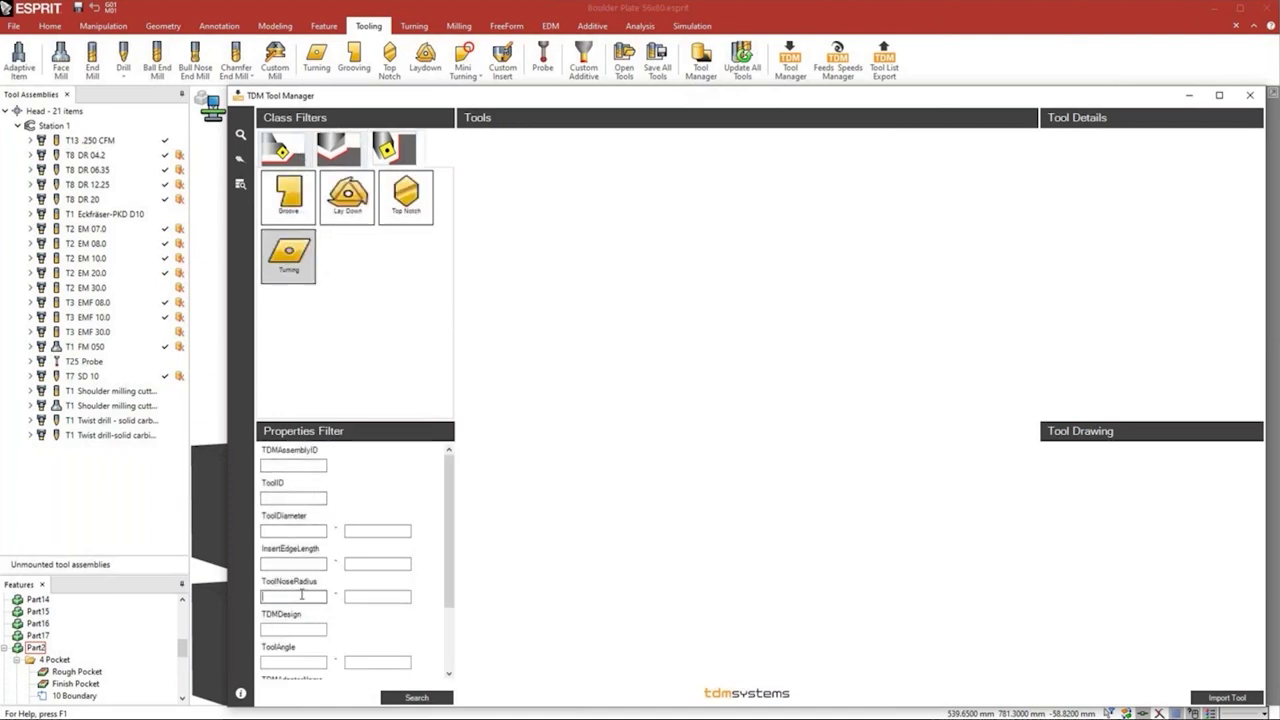
text(1.2)
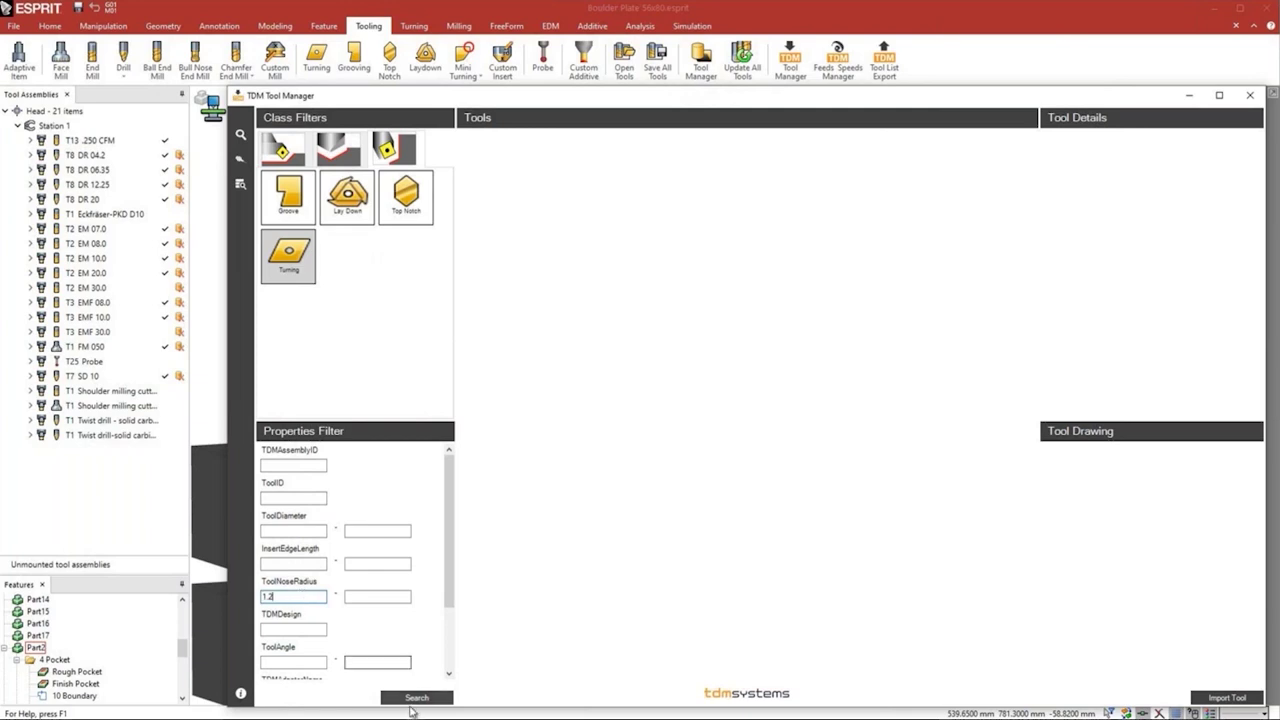
click(416, 697)
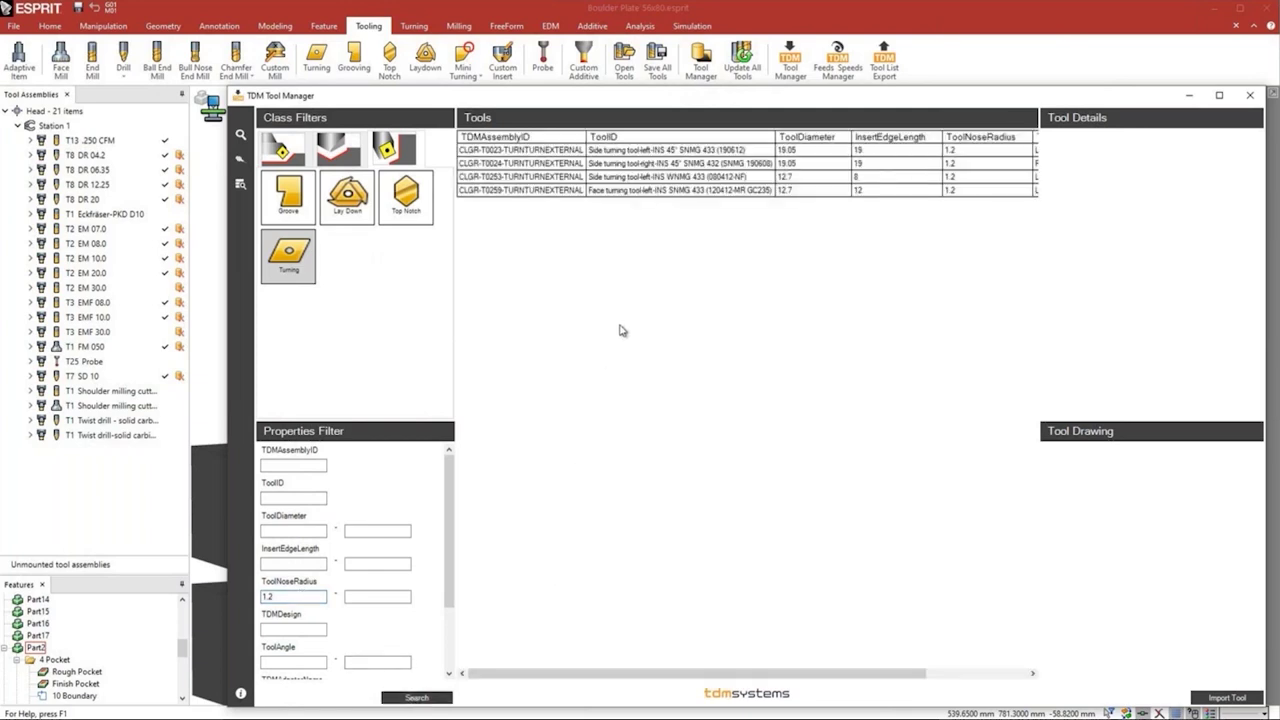
click(716, 165)
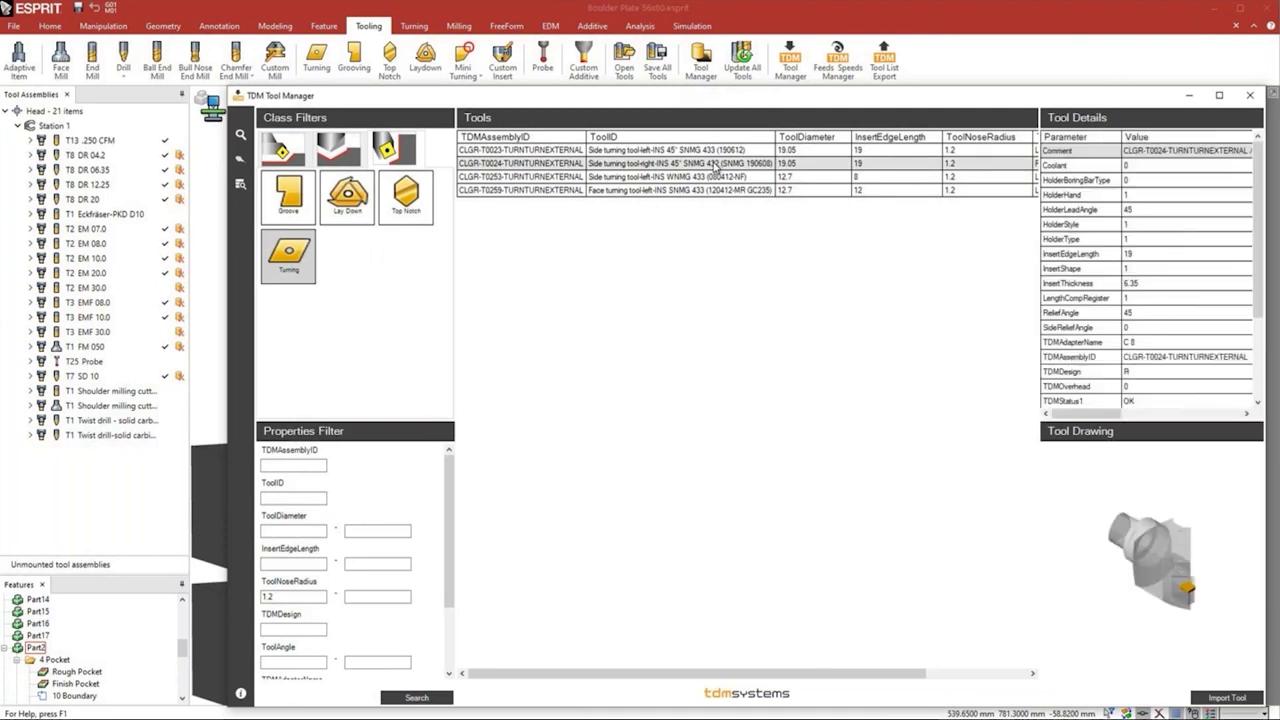
click(1226, 698)
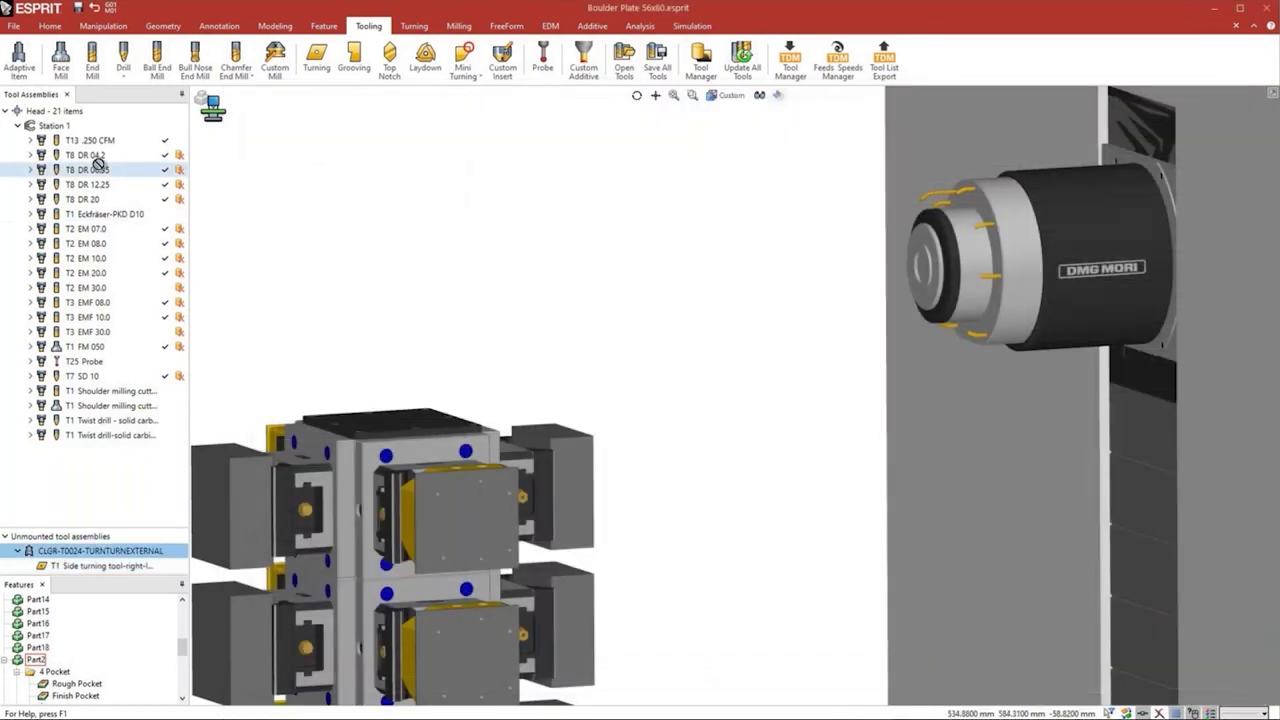
Mount CLGR-T0024 on Station 1, preview it in the spindle, and play the simulation.
drag(77, 131, 77, 131)
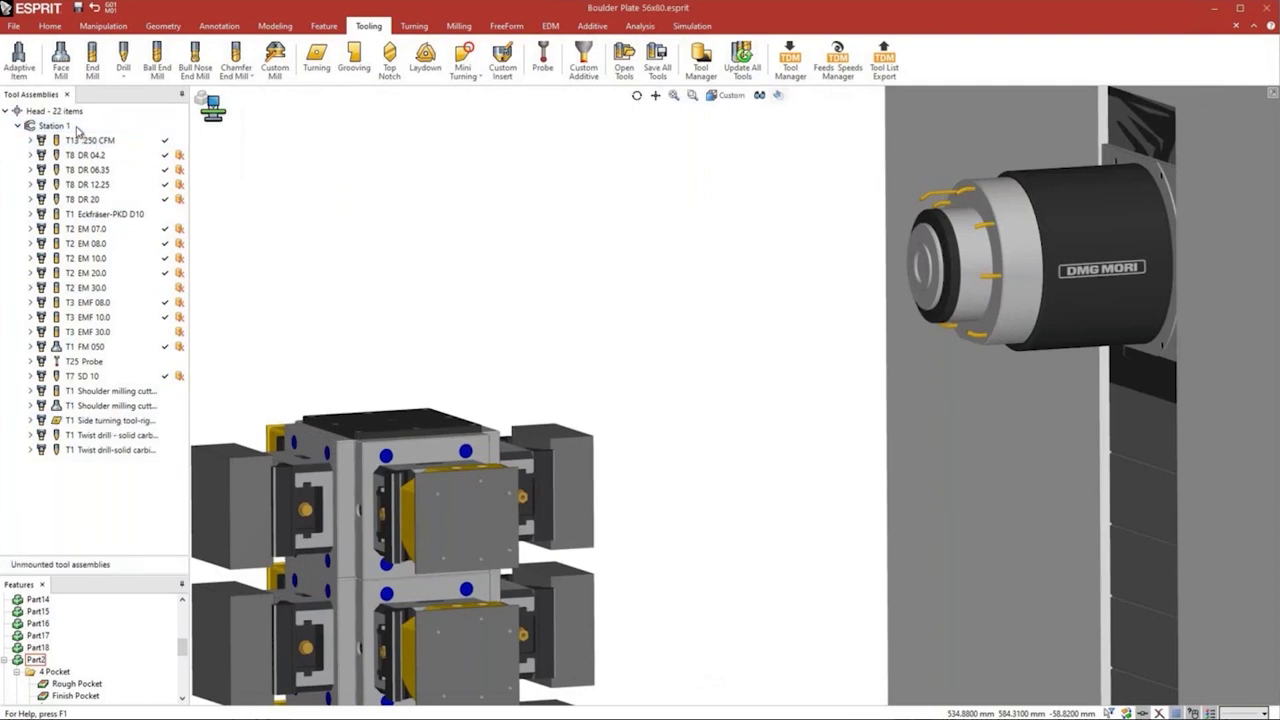
click(113, 437)
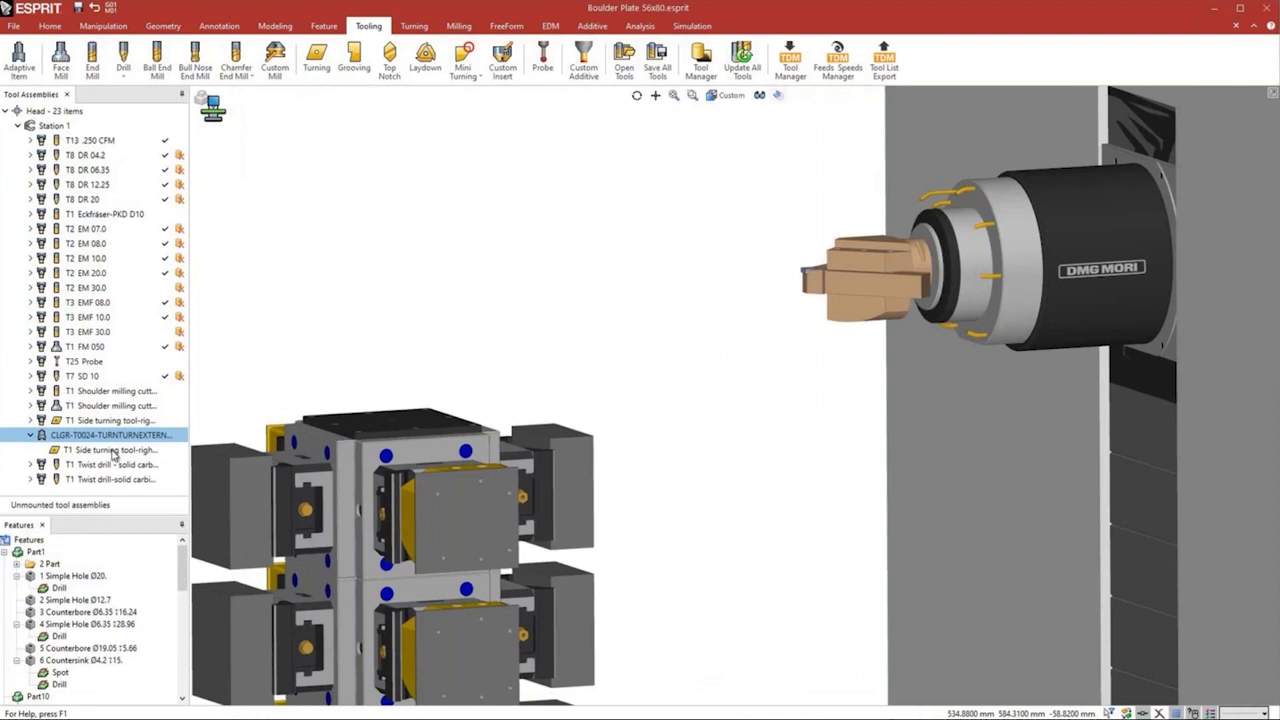
click(113, 452)
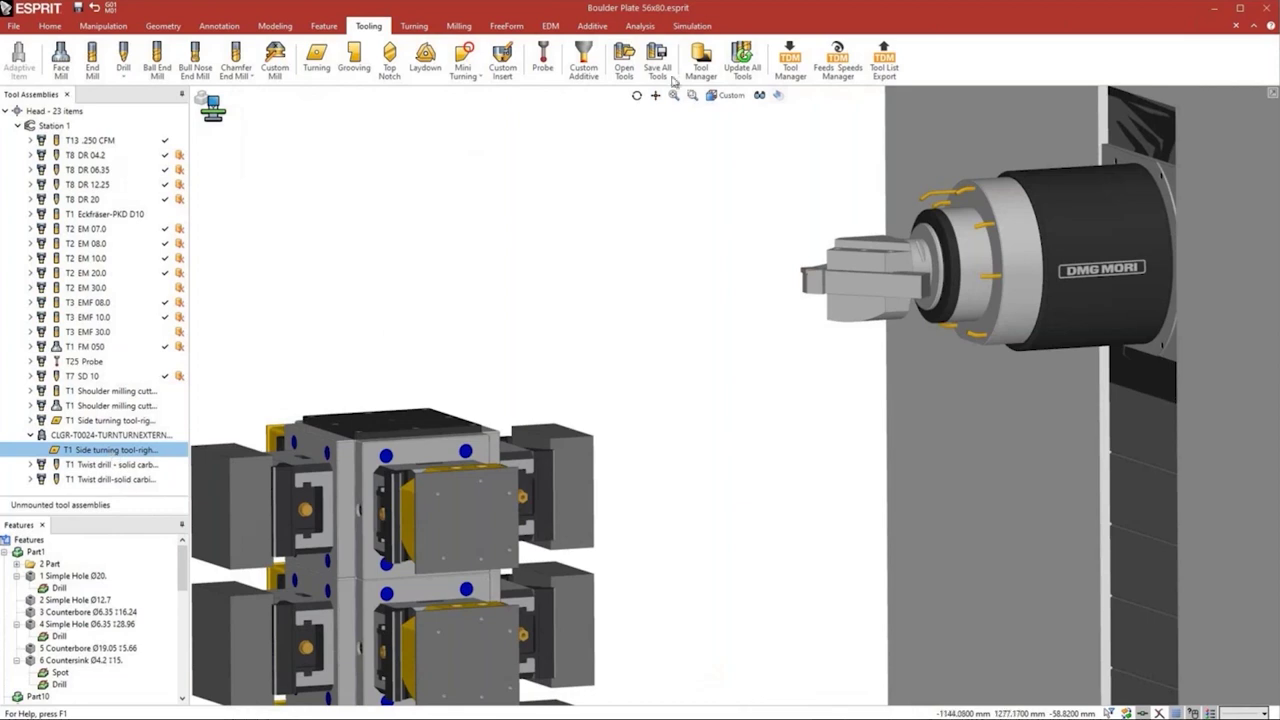
click(691, 27)
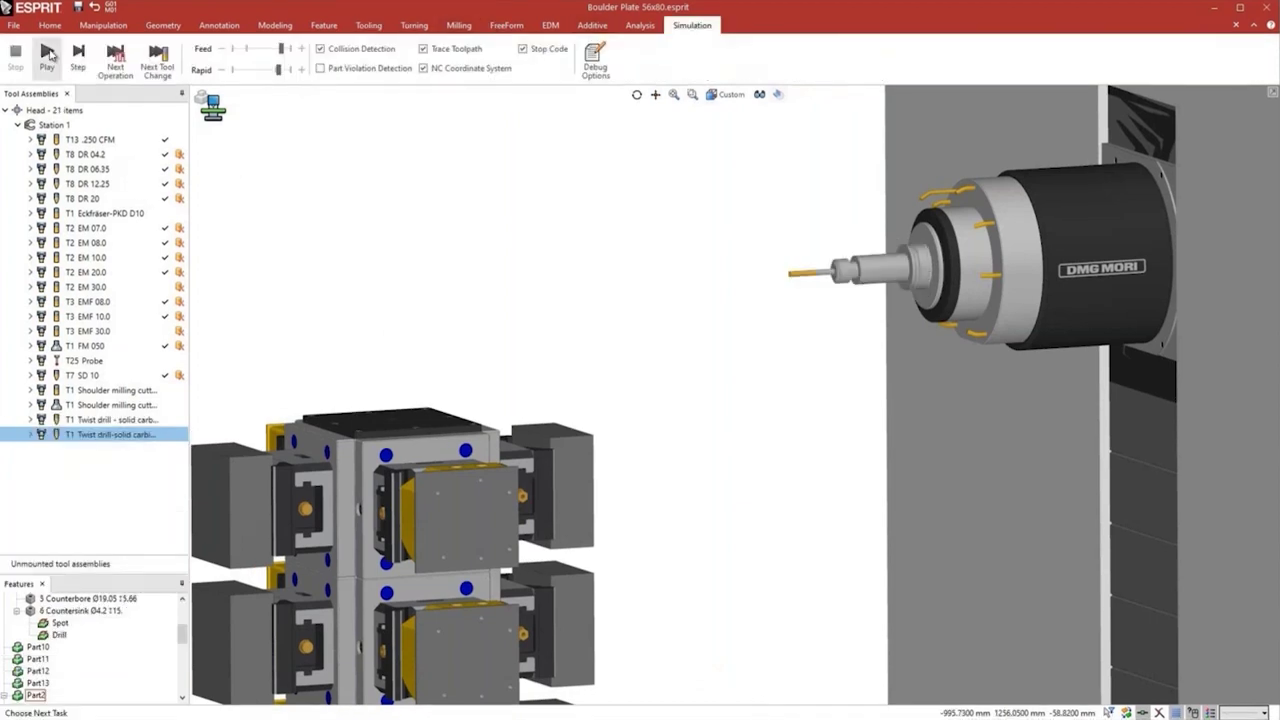
click(48, 56)
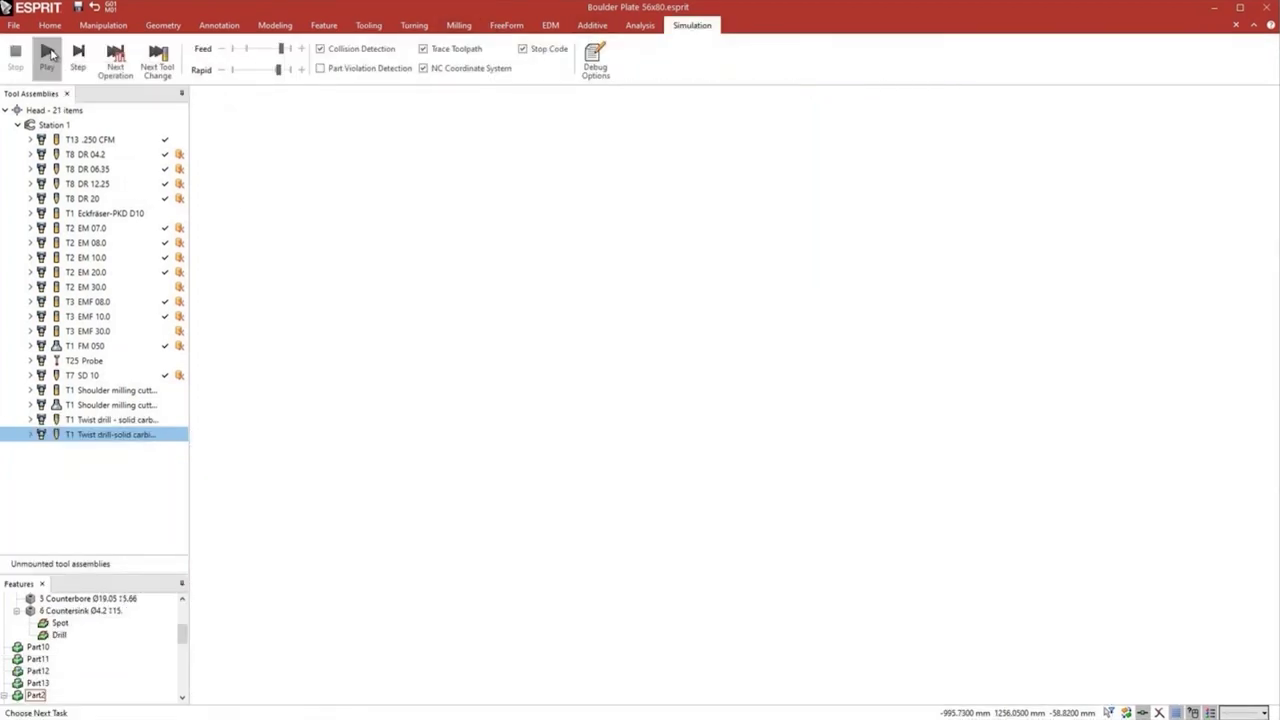